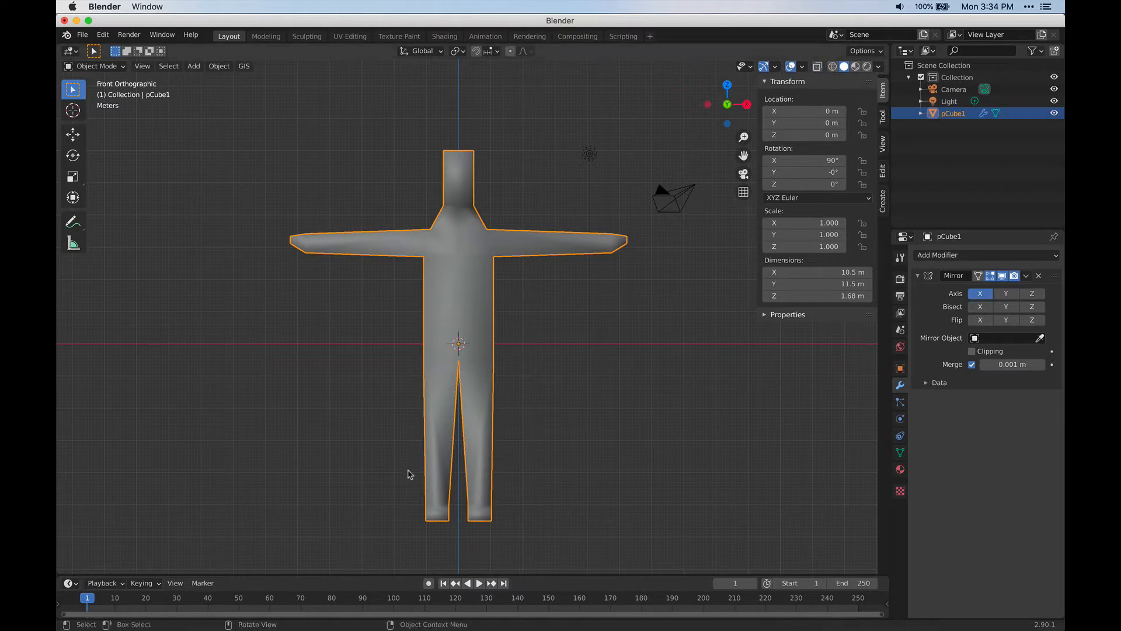
Turn on the wireframe overlay for the viewport and switch the character mesh to Edit Mode.
click(803, 68)
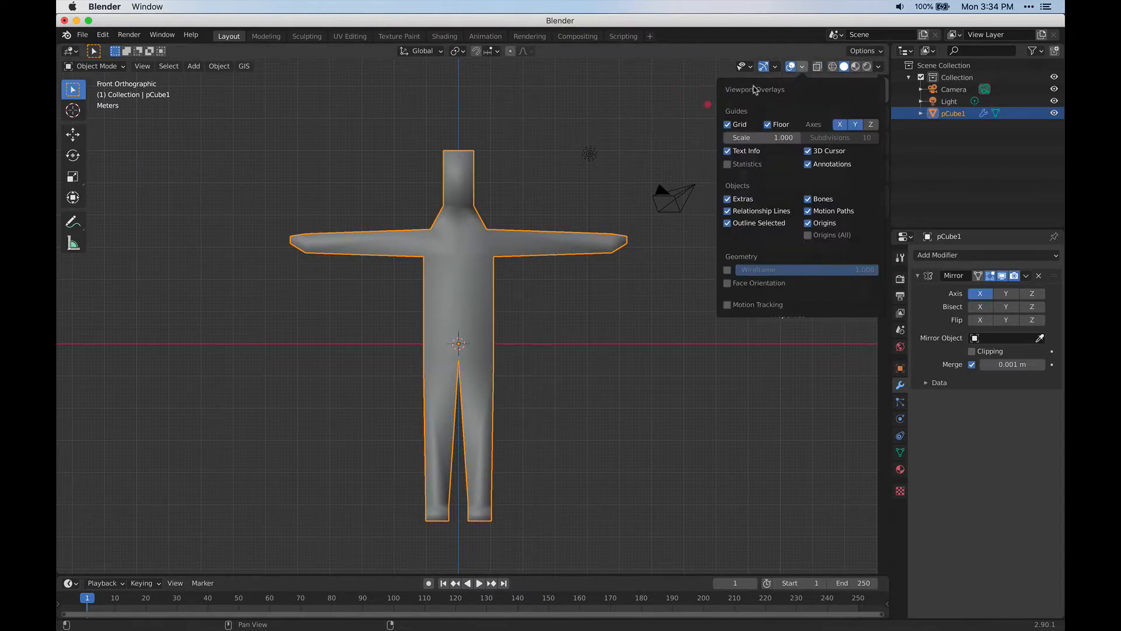
click(727, 270)
scroll(506, 238, up, 3)
scroll(505, 238, up, 1)
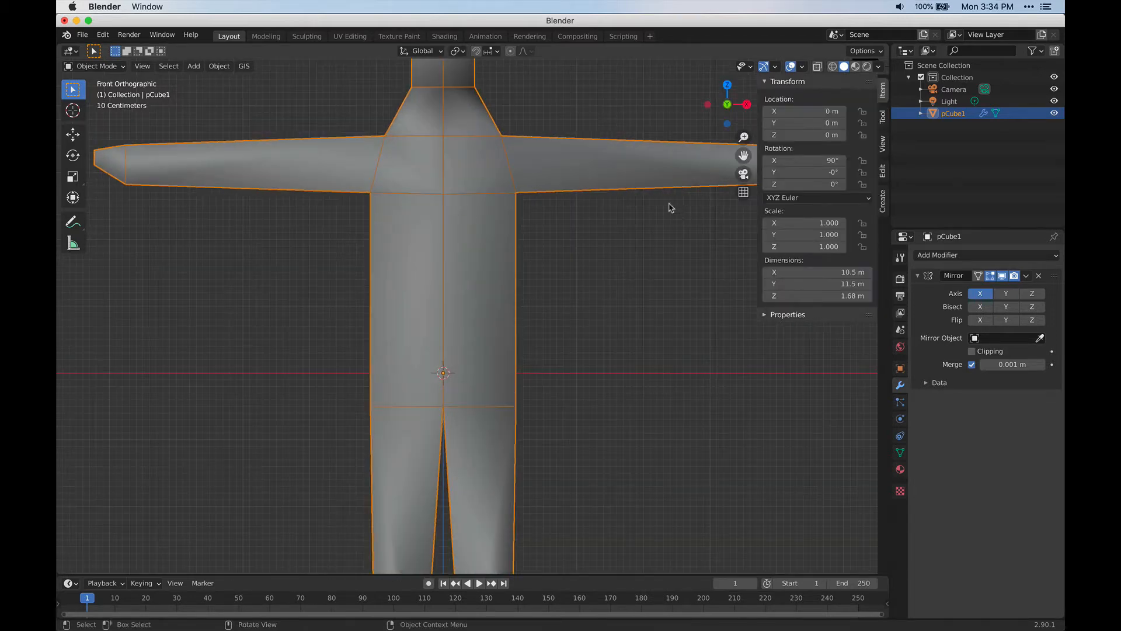
shift+middle_drag(636, 193, 551, 262)
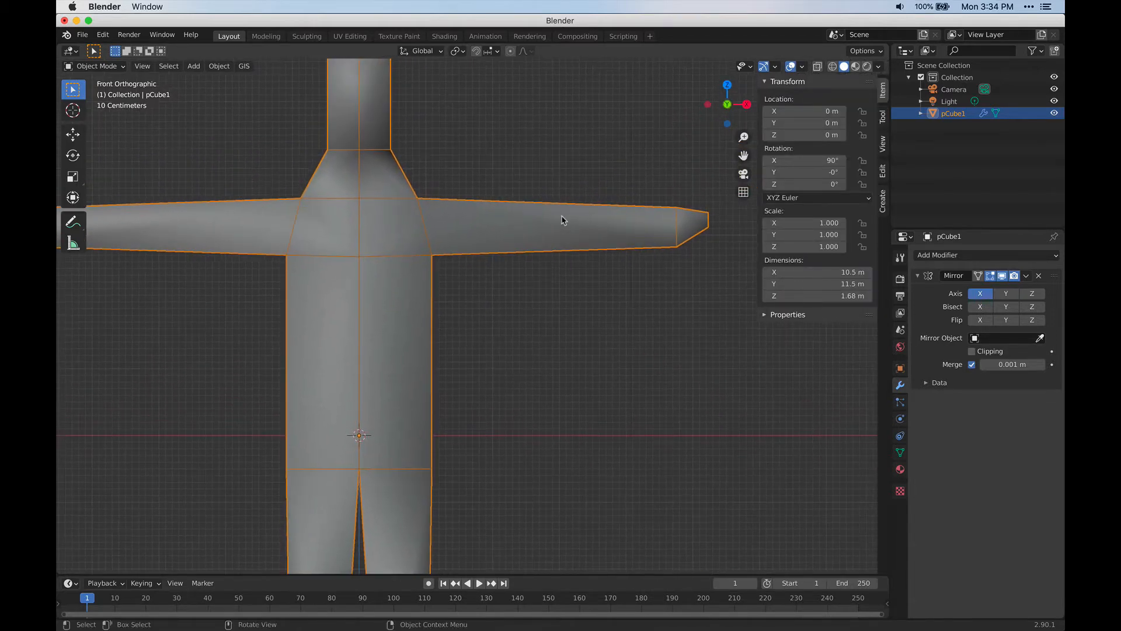
key(Tab)
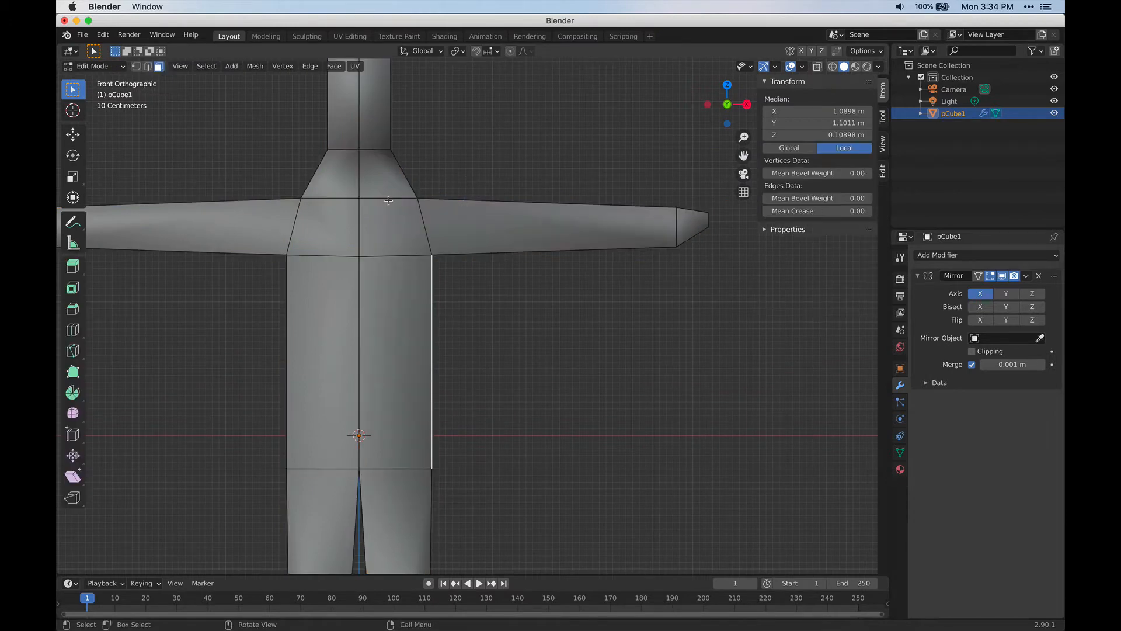
Try a single loop cut centred across the arm, then undo it.
click(569, 224)
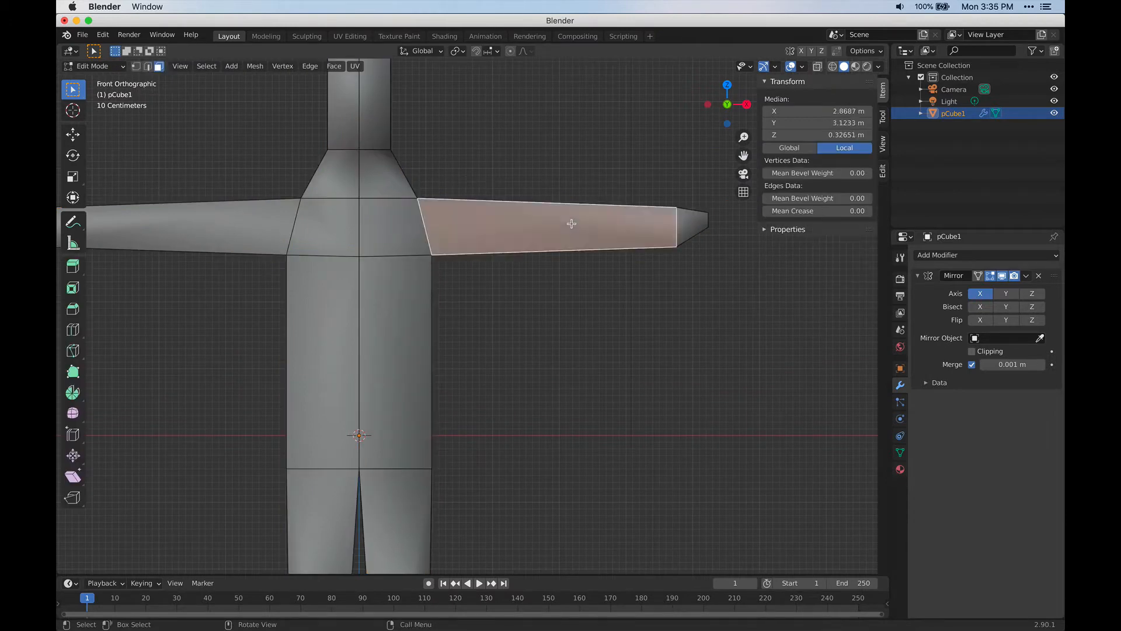
scroll(523, 211, down, 2)
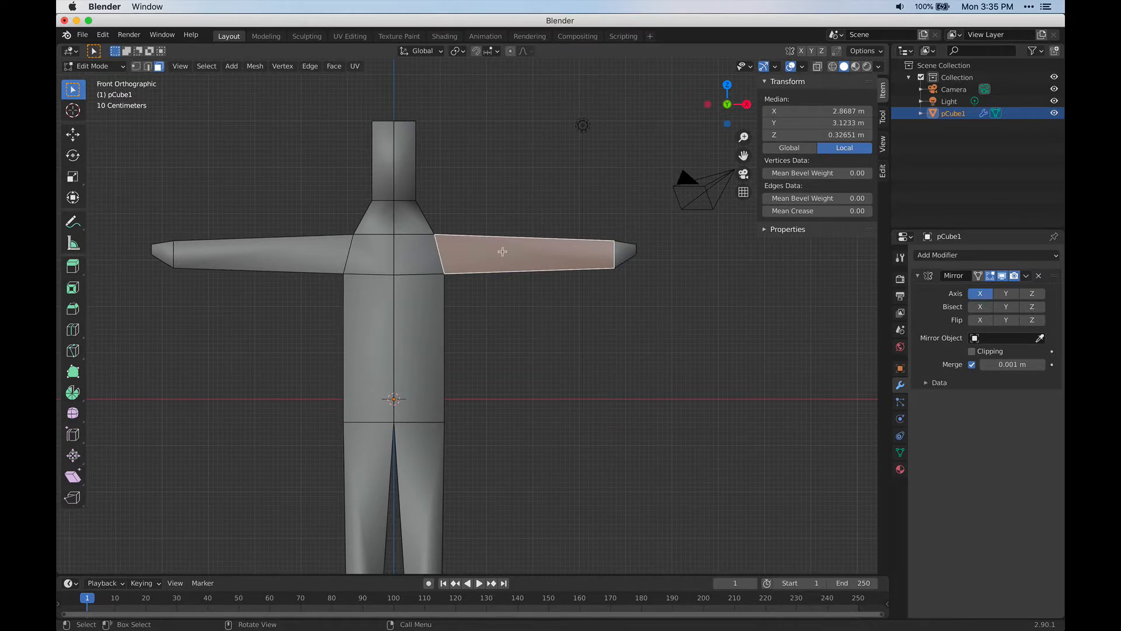
key(ctrl+r)
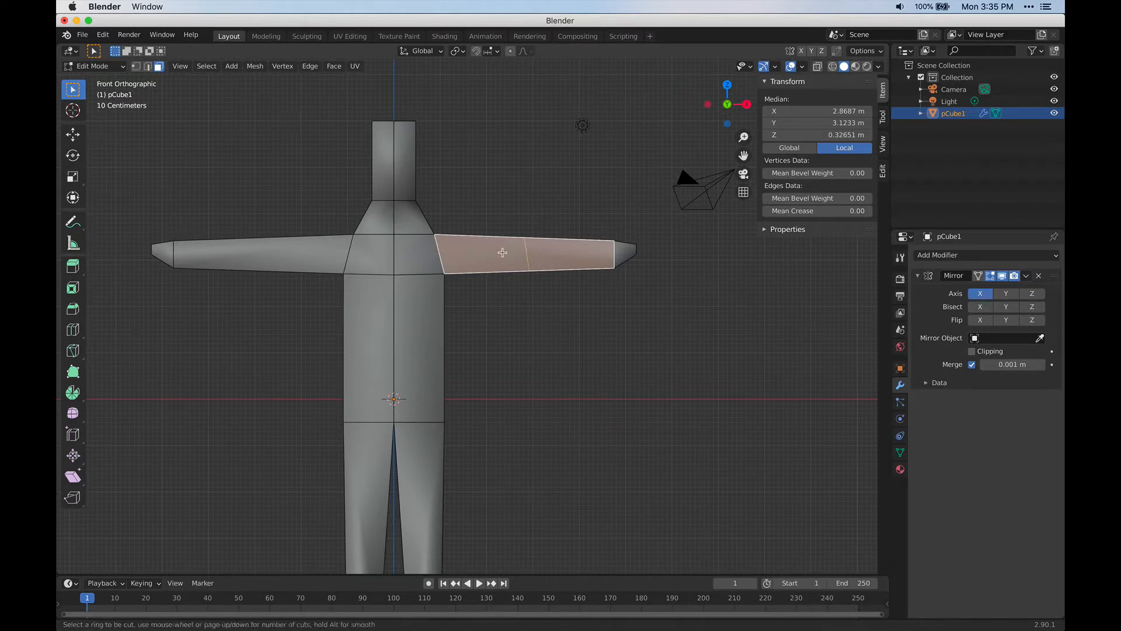
click(526, 244)
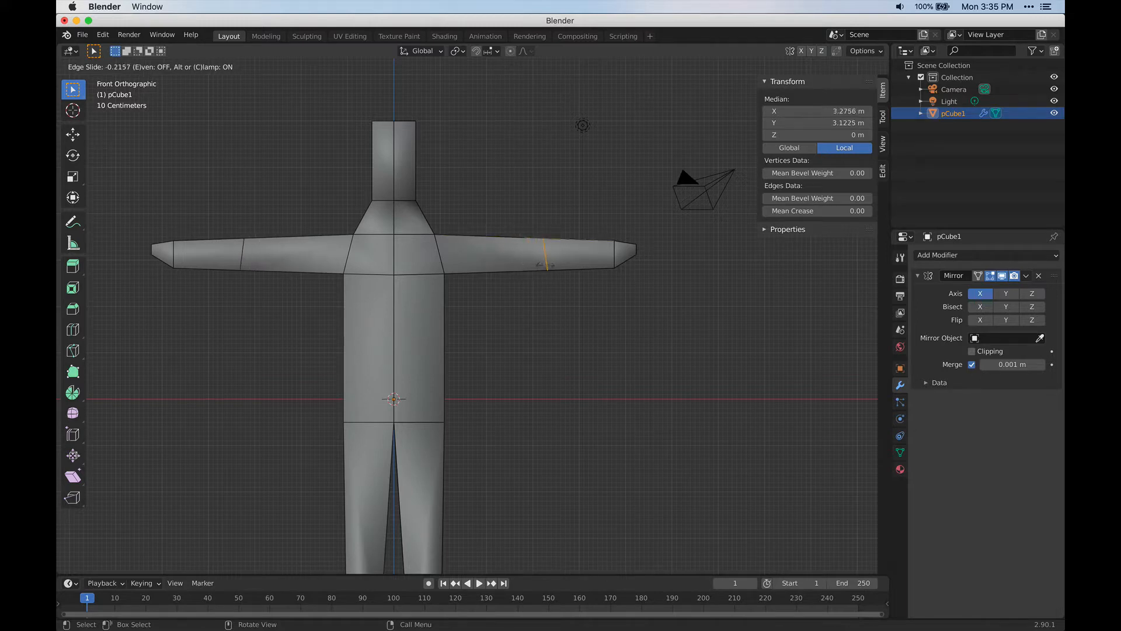
right_click(546, 266)
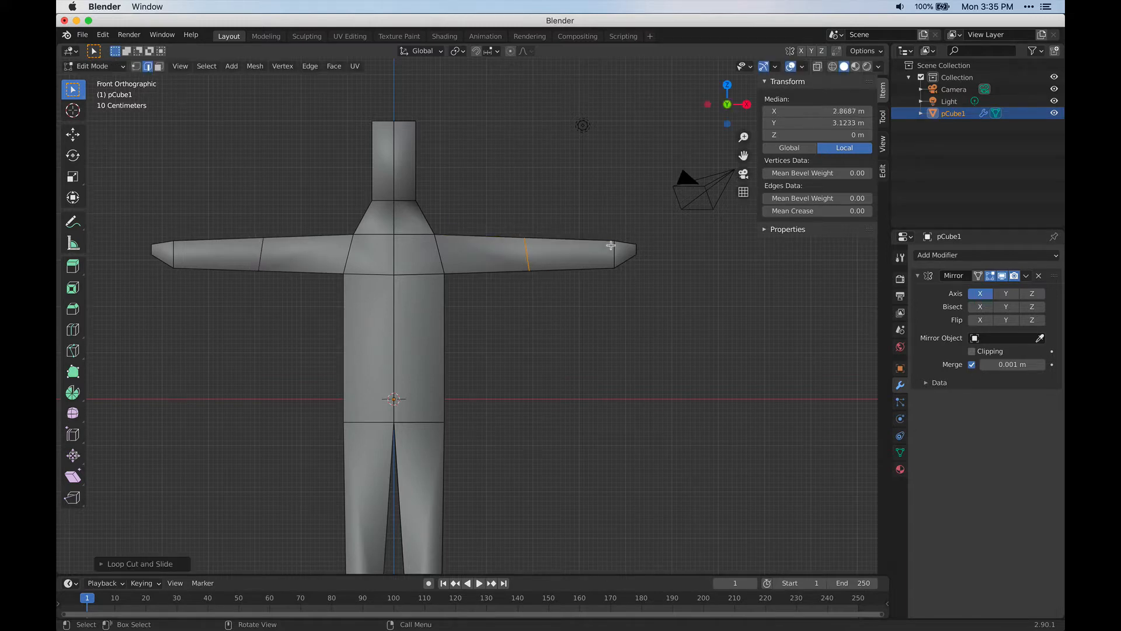
key(3)
alt+click(547, 269)
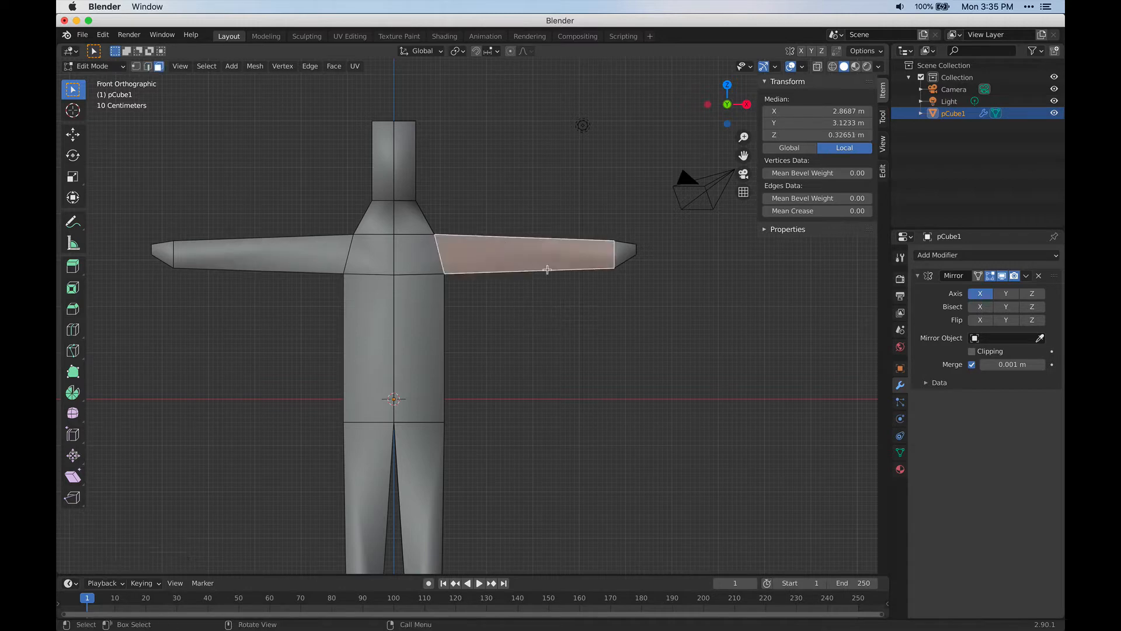
Try two evenly spaced loop cuts across the arm, then undo them.
key(ctrl+r)
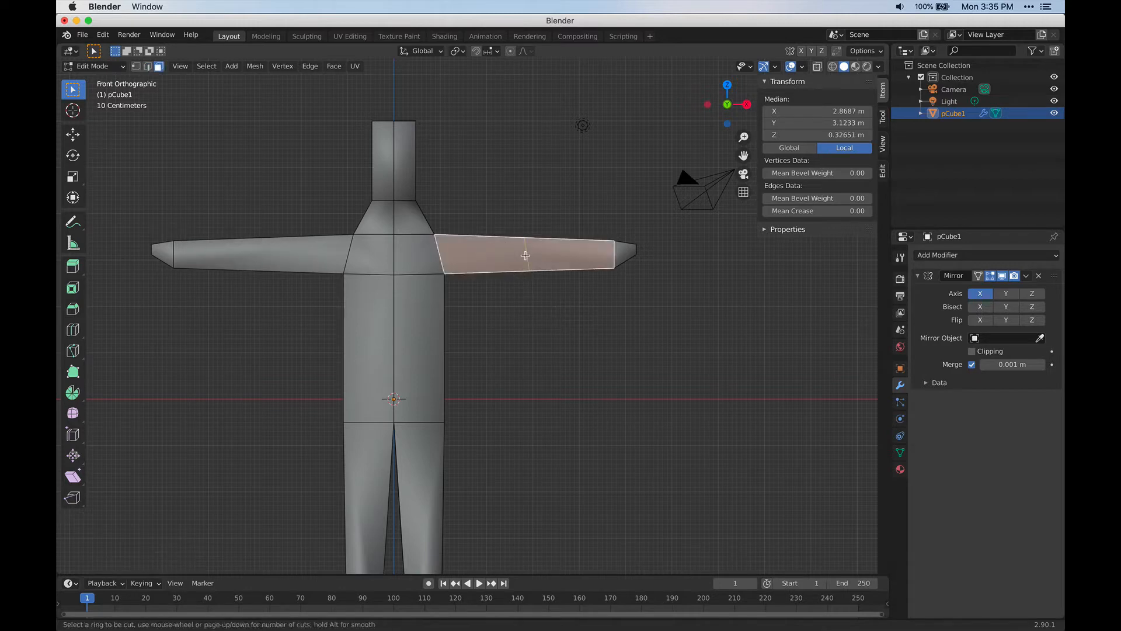
scroll(525, 256, up, 1)
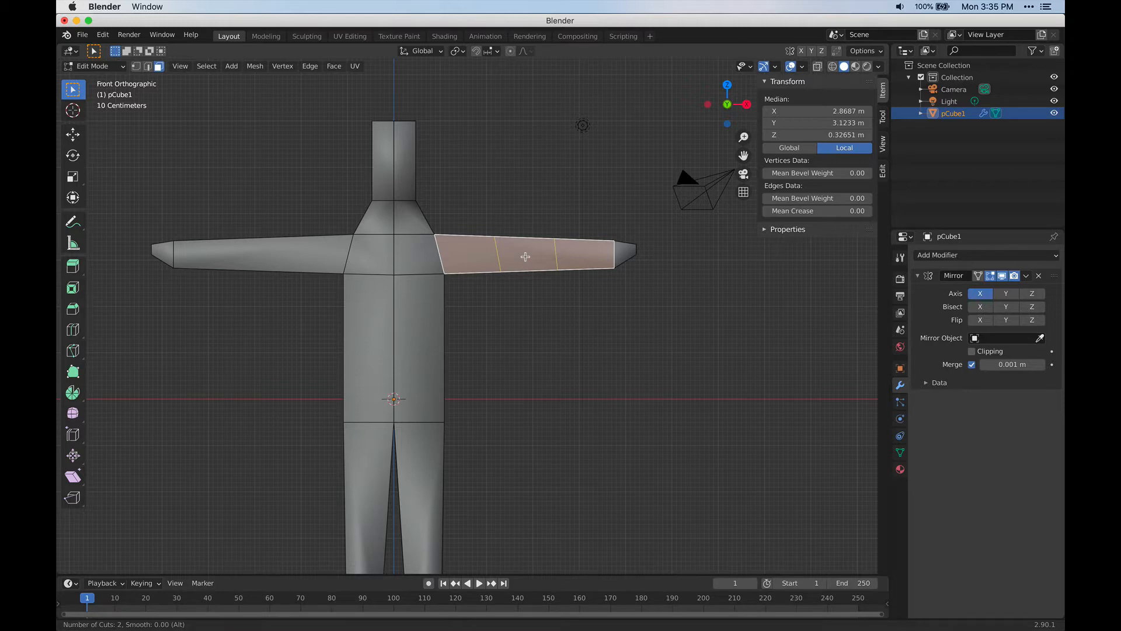
click(525, 257)
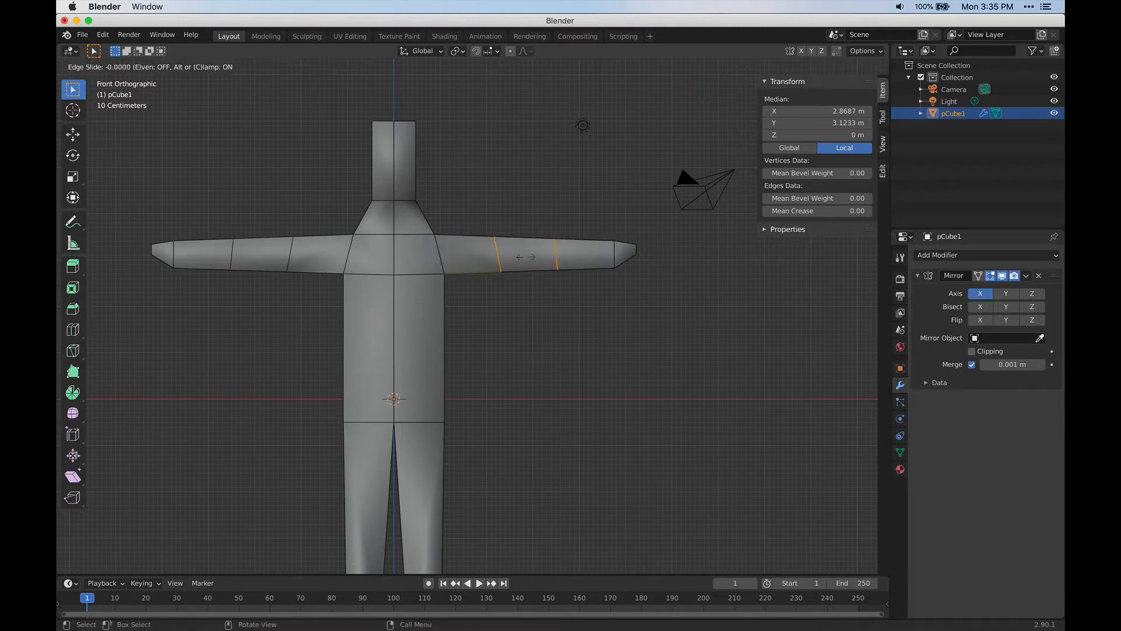
right_click(525, 256)
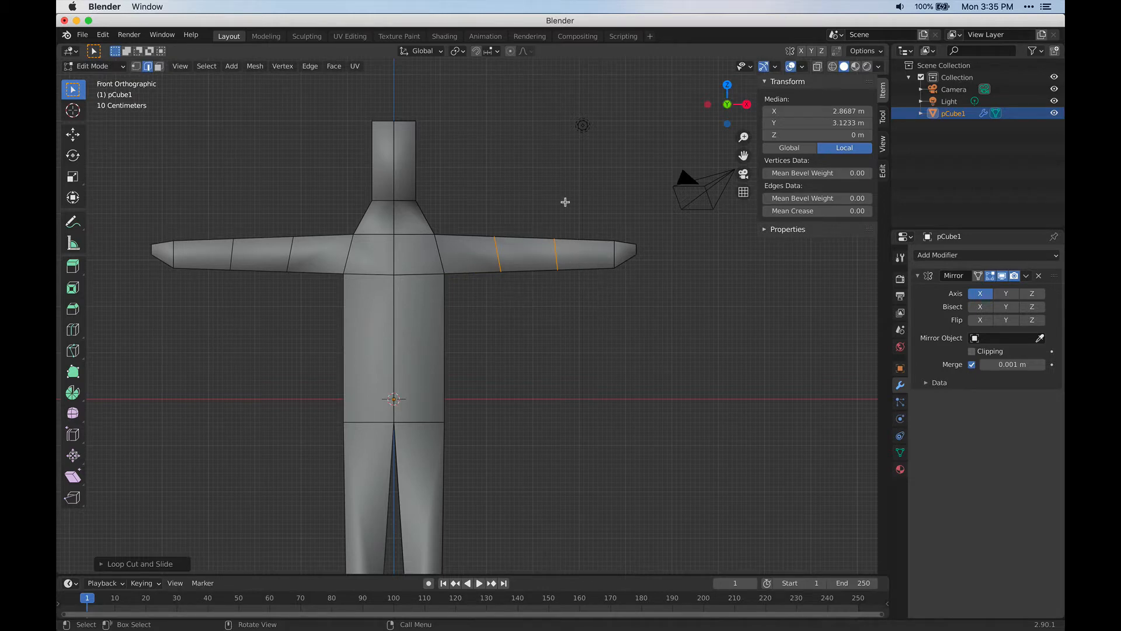
key(ctrl+z)
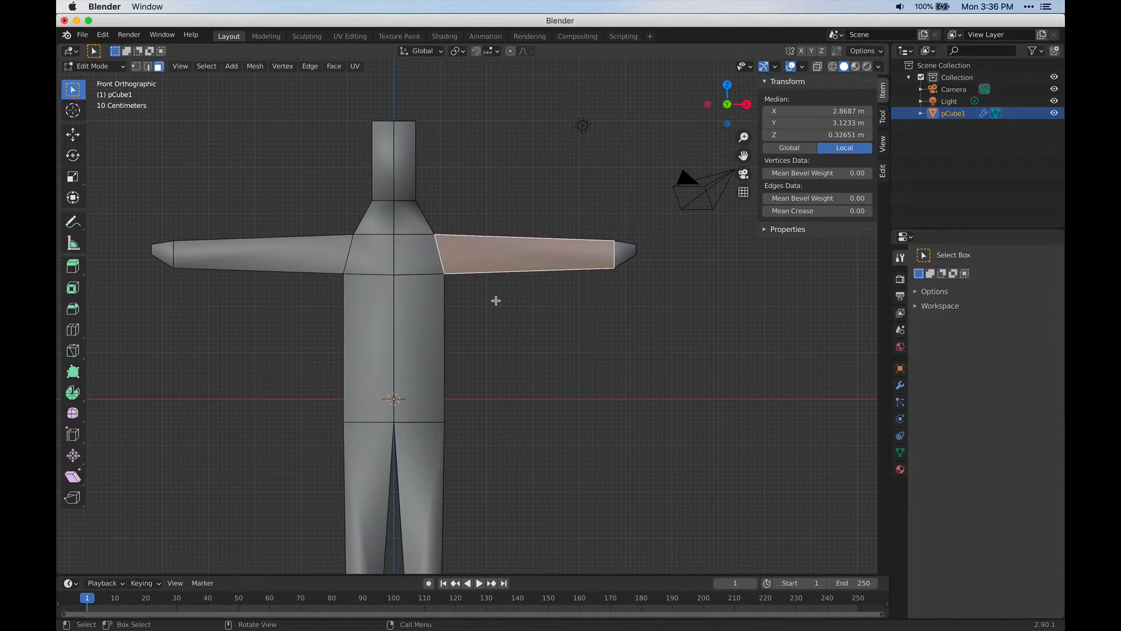
Set the Loop Cut tool to 2 cuts and apply it across the arm between shoulder and wrist.
click(73, 331)
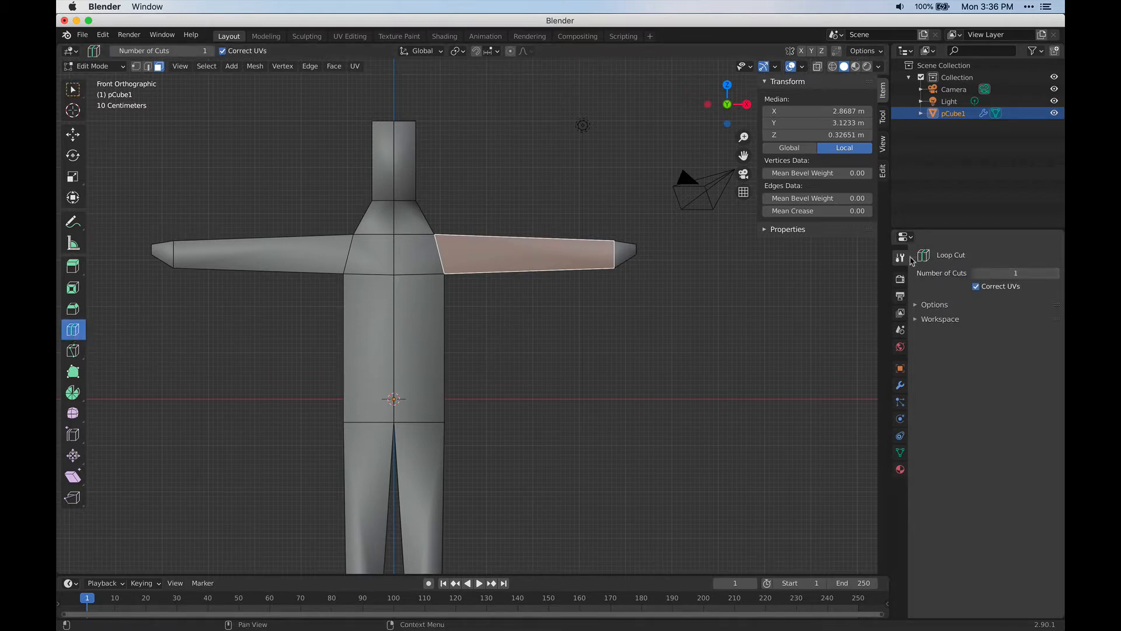
click(1021, 271)
text(2)
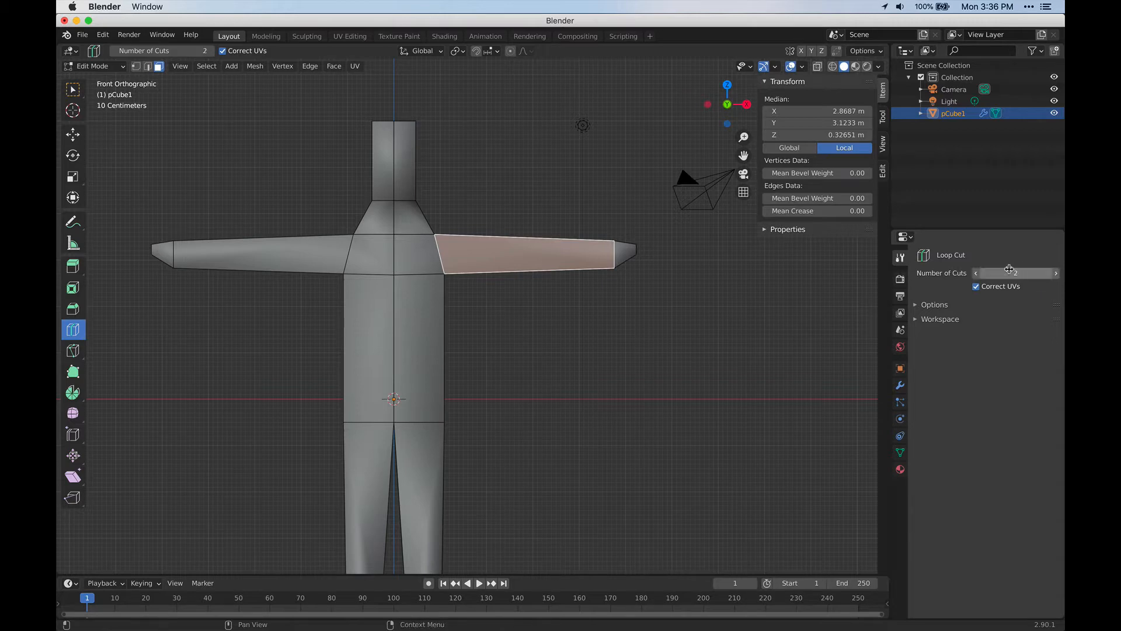
key(Return)
click(523, 247)
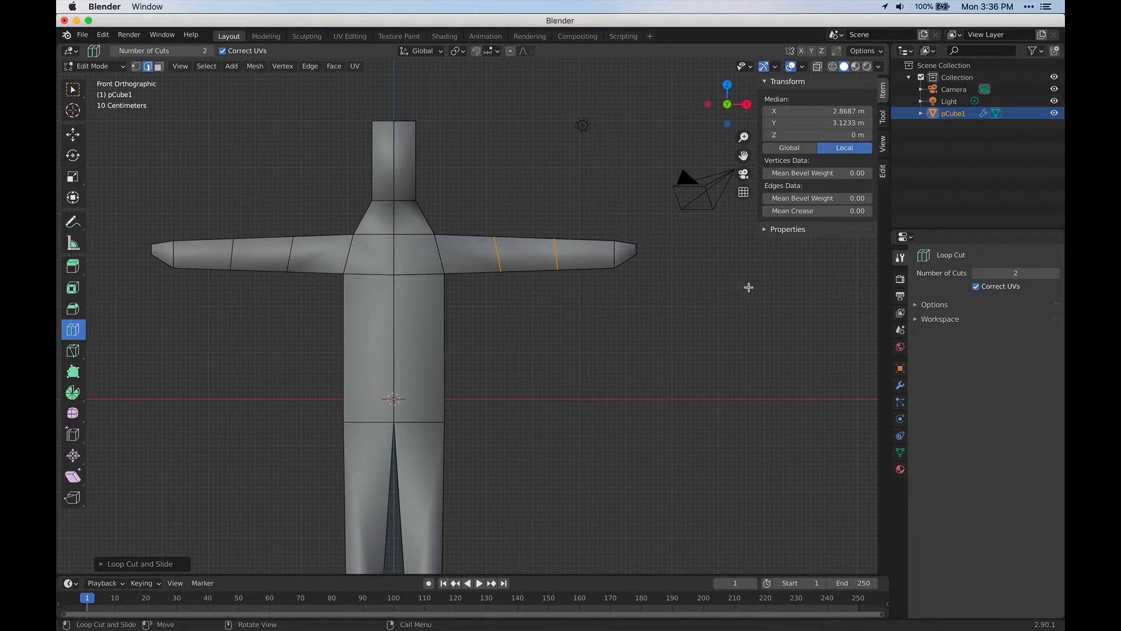
Scale the two arm loops together along X to about 0.18 to form the elbow.
key(s)
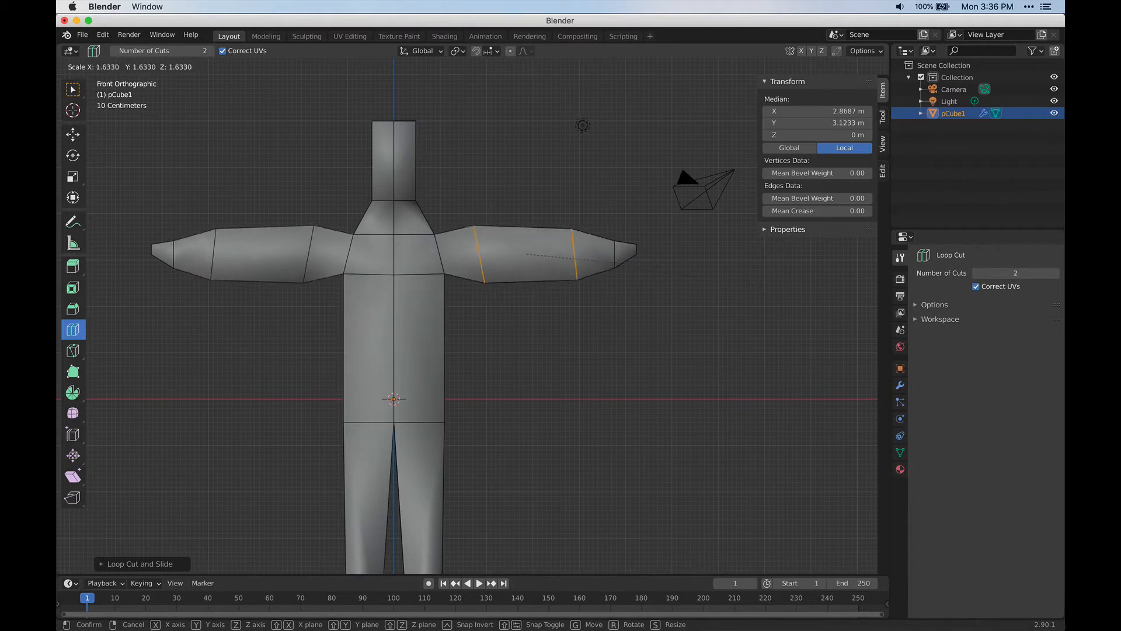
key(x)
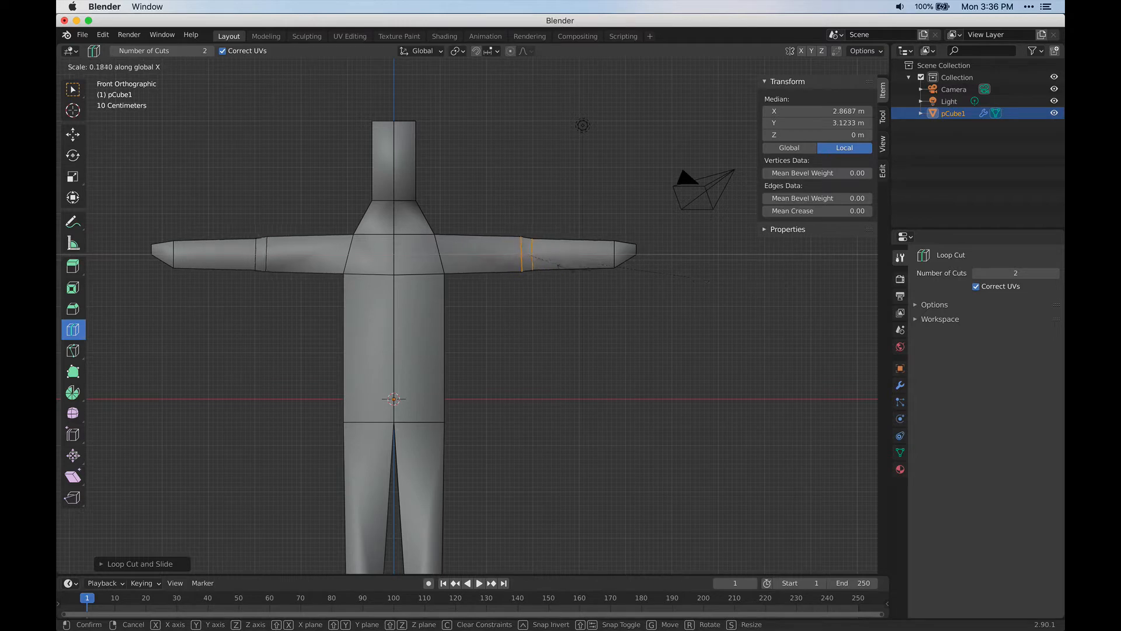
click(553, 264)
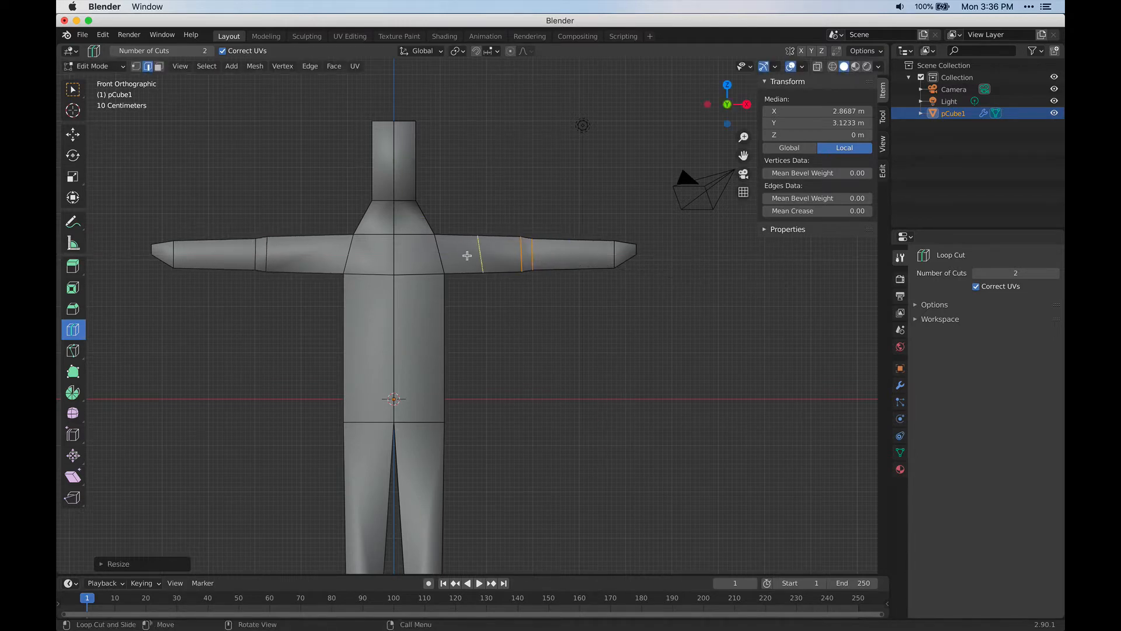
Add two loop cuts across the leg and scale them together along Z to about 0.26 to form the knee.
shift+middle_drag(556, 400, 578, 223)
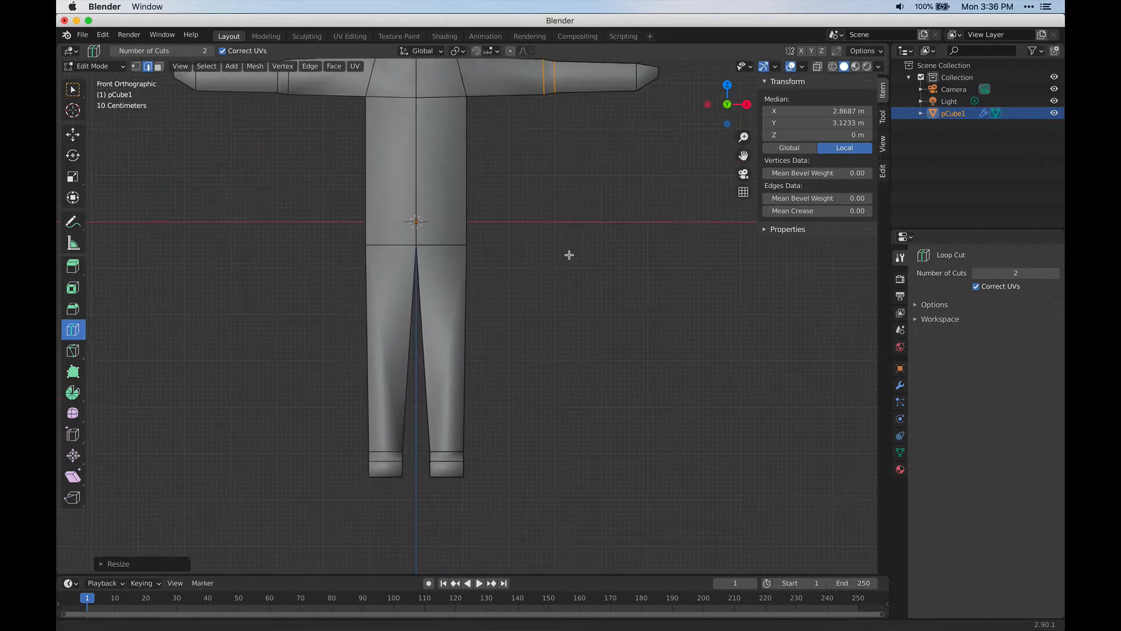
click(455, 343)
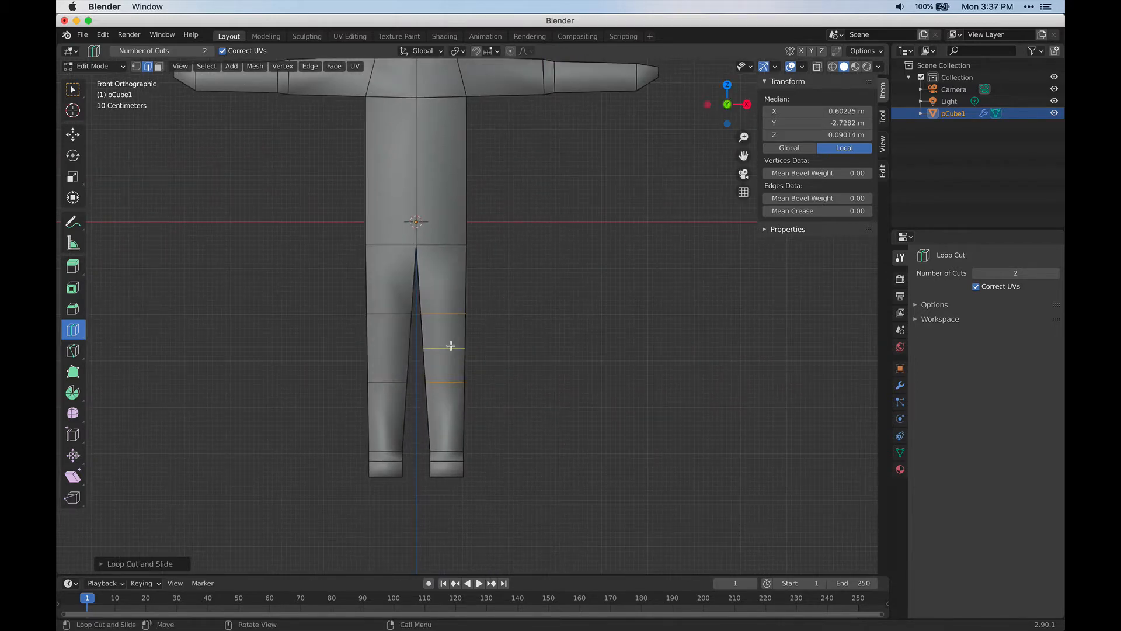
key(s)
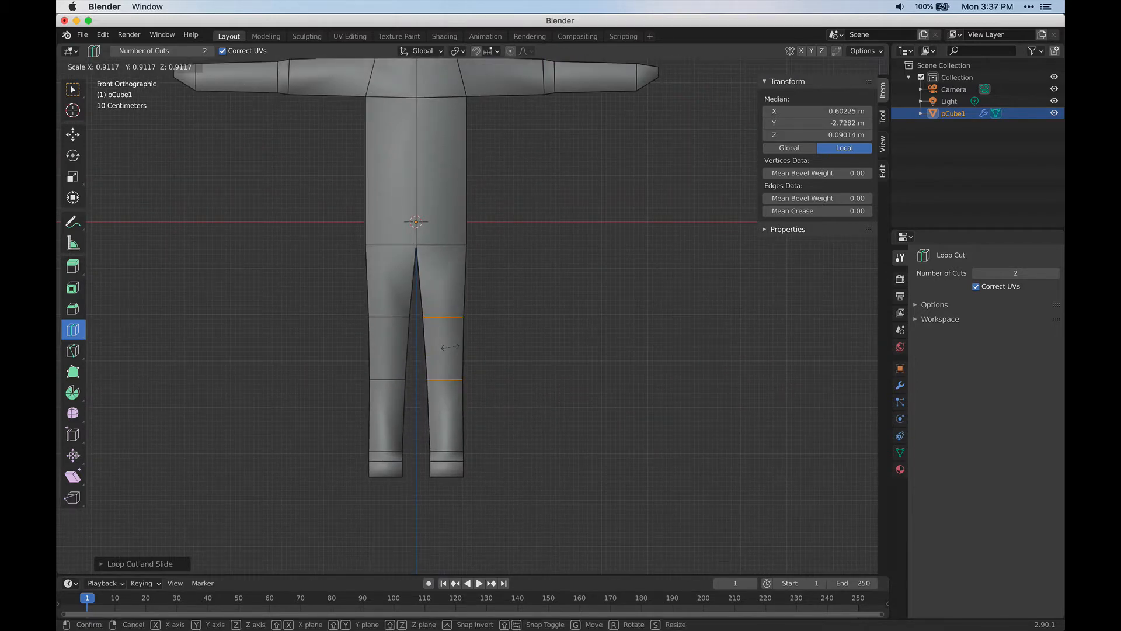
key(z)
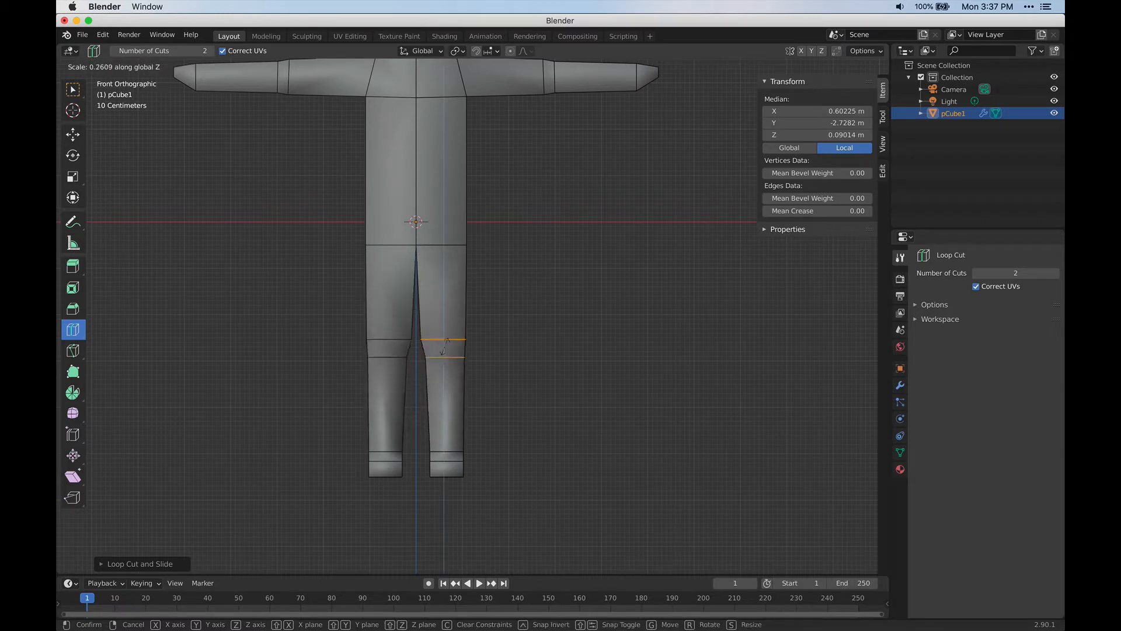
click(445, 347)
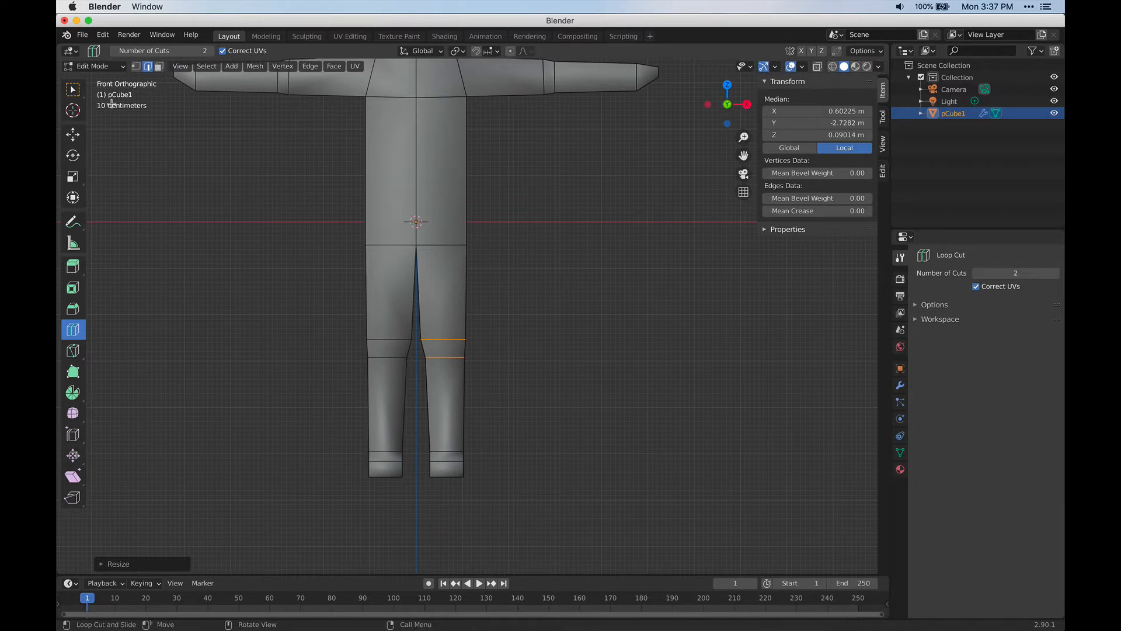
Return to the Select Box tool and add two evenly spaced loop cuts around the torso between armpit and hip.
click(75, 91)
middle_drag(607, 175, 506, 355)
middle_drag(406, 235, 501, 372)
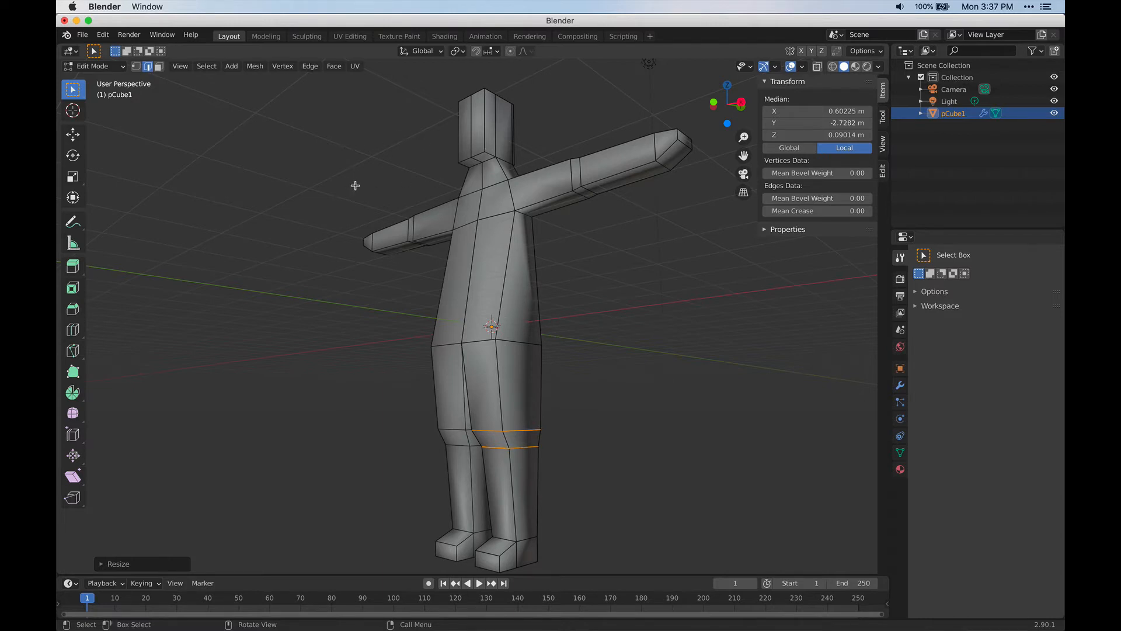
middle_drag(538, 253, 497, 306)
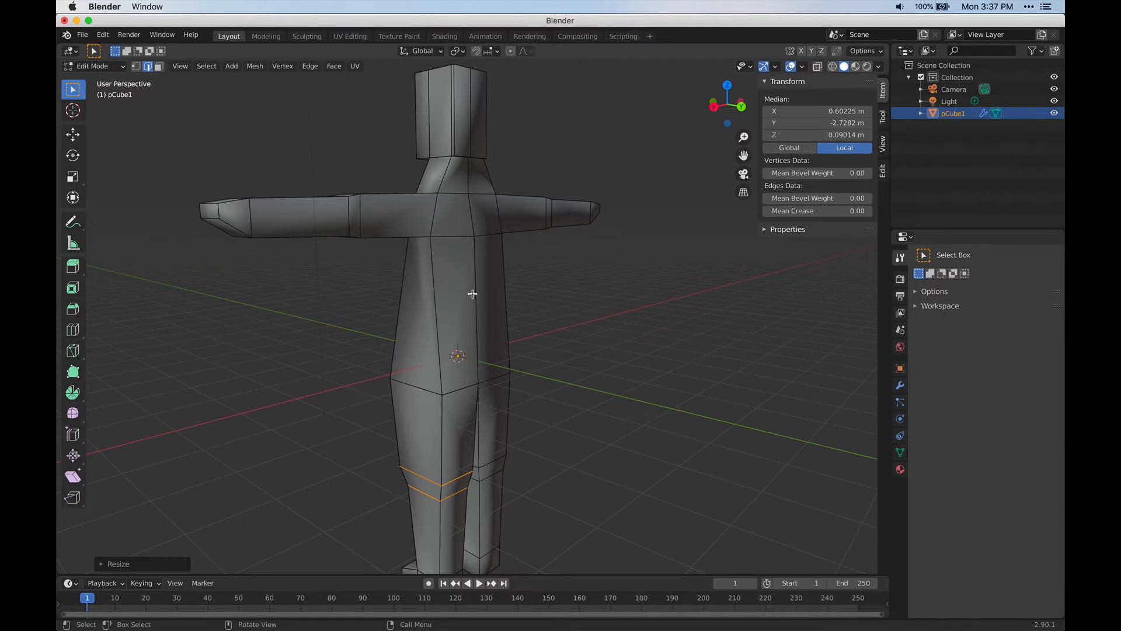
key(ctrl+r)
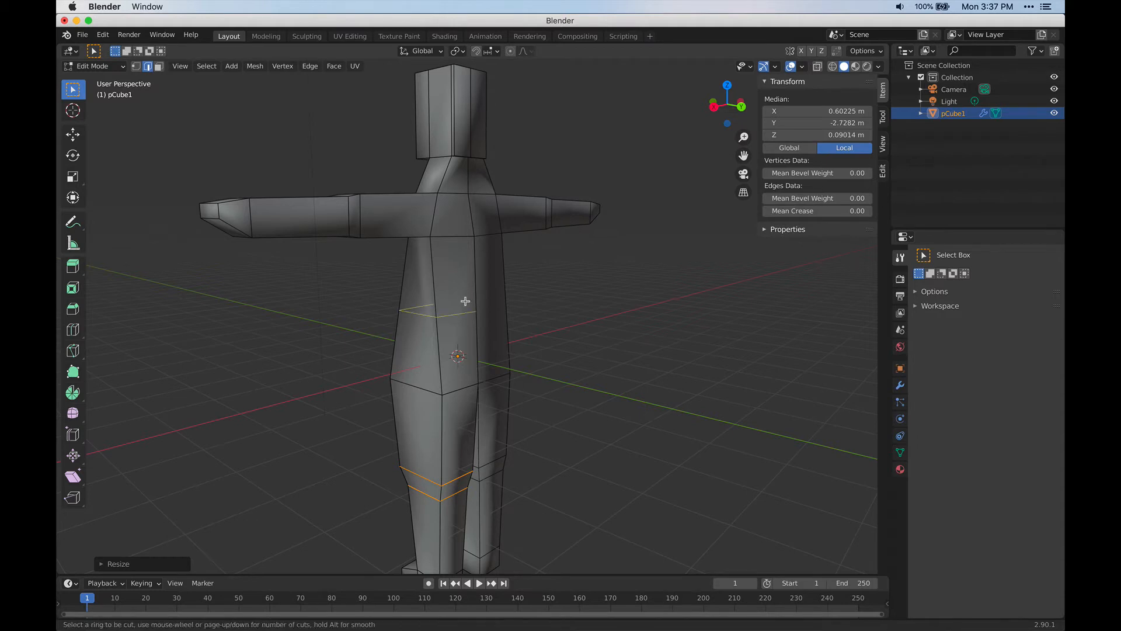
scroll(466, 300, up, 1)
click(466, 301)
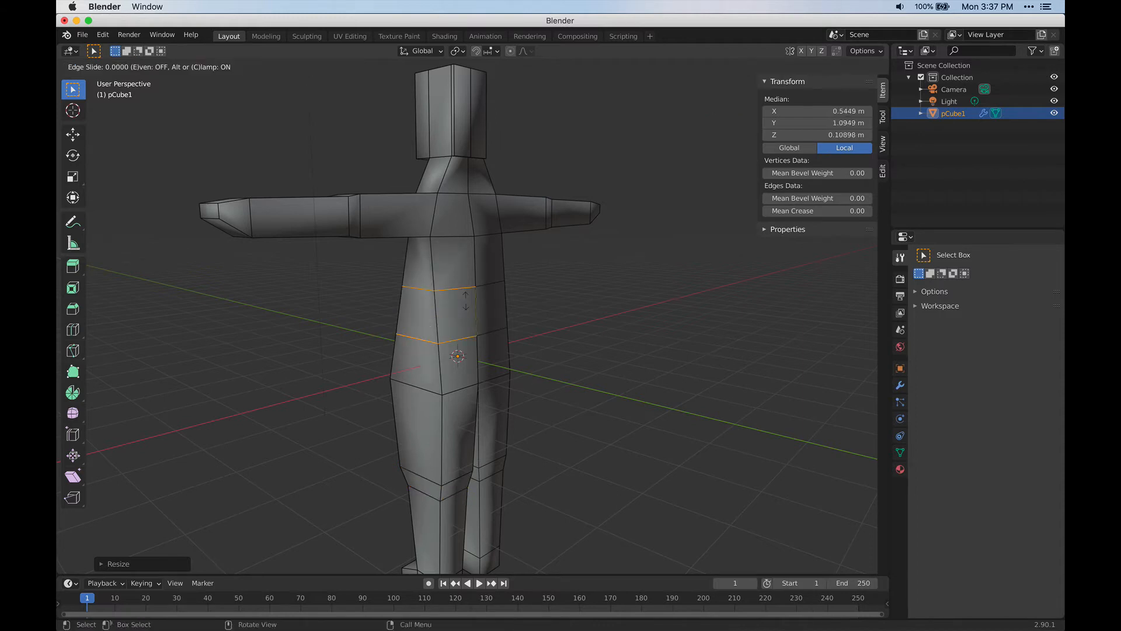
right_click(465, 301)
Add one loop cut around the thigh and slide it up by a factor of about 0.8, just below the hip edge.
middle_drag(513, 355, 498, 229)
scroll(430, 295, up, 2)
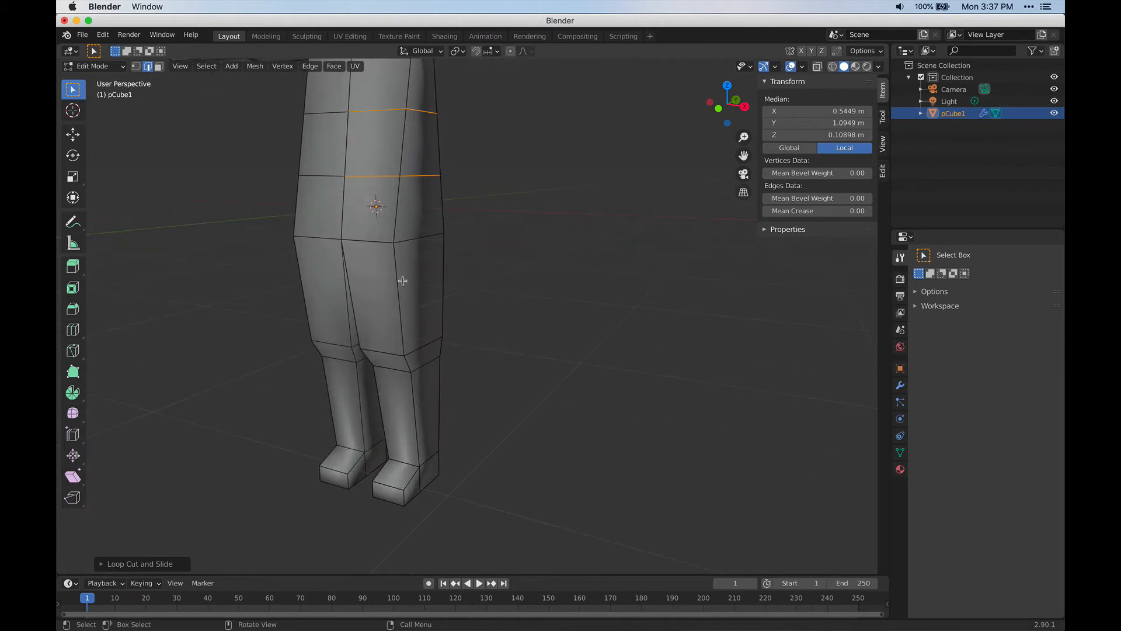
key(ctrl+r)
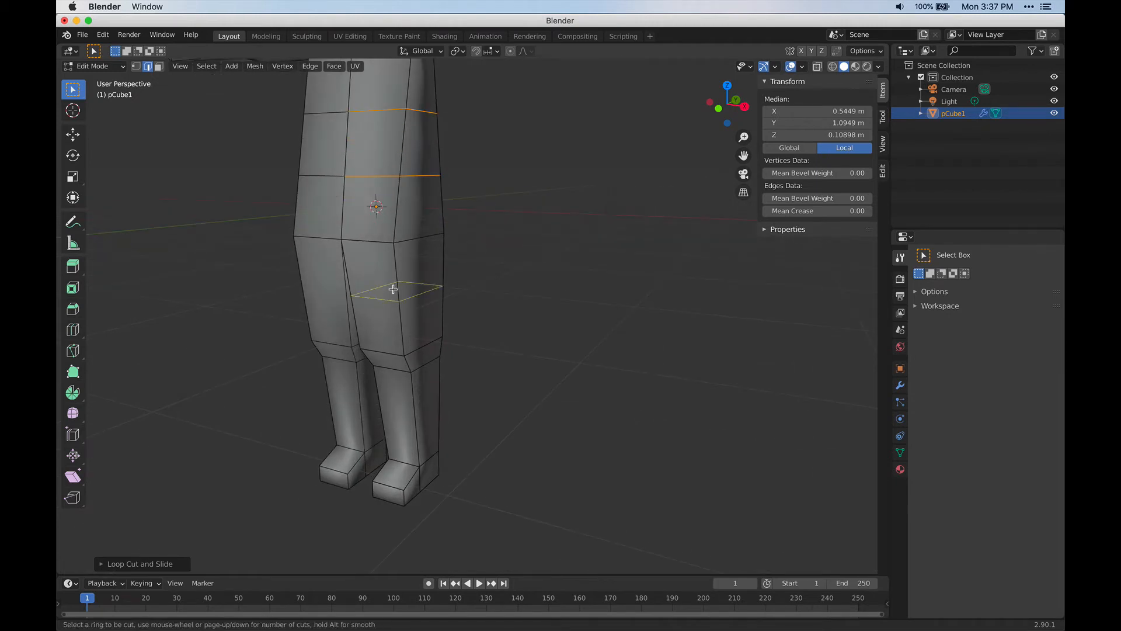
click(393, 289)
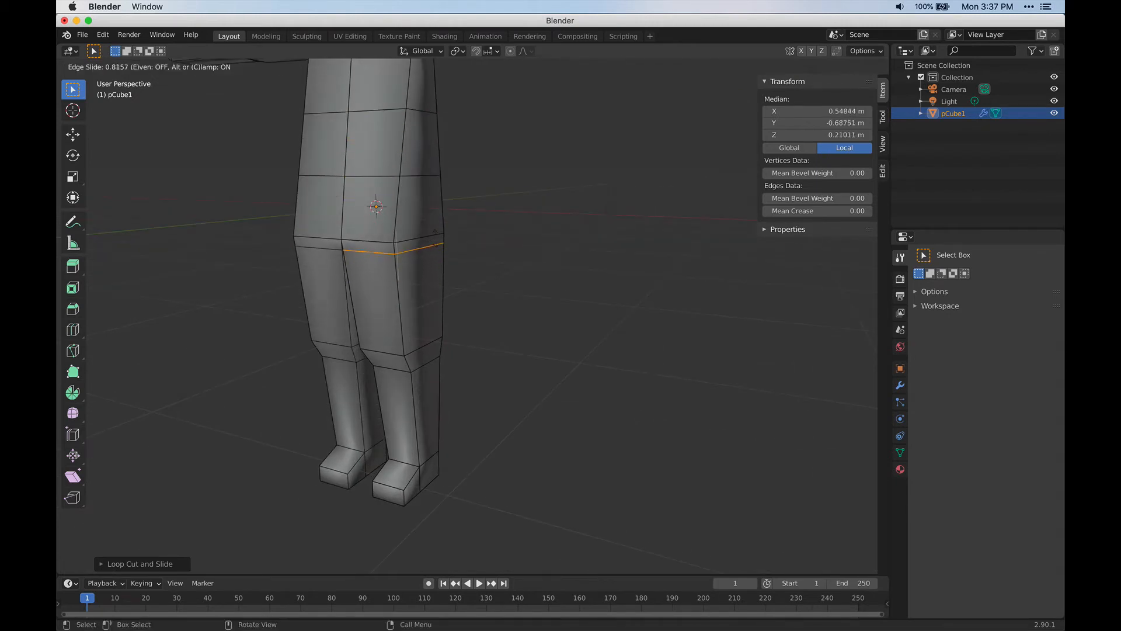
click(436, 241)
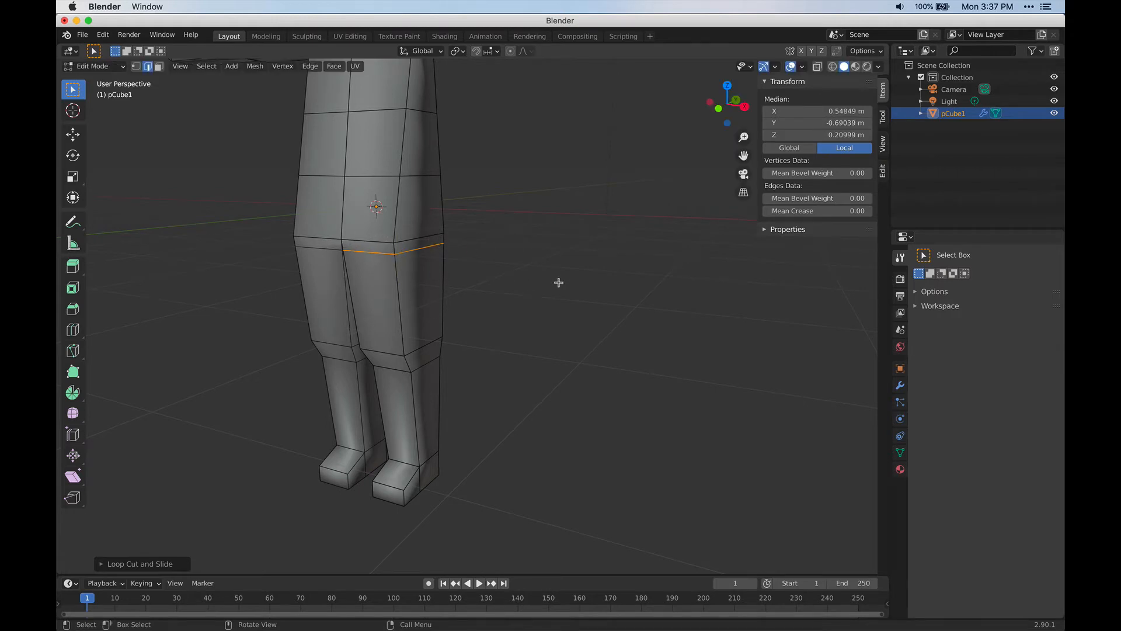
middle_drag(559, 282, 452, 380)
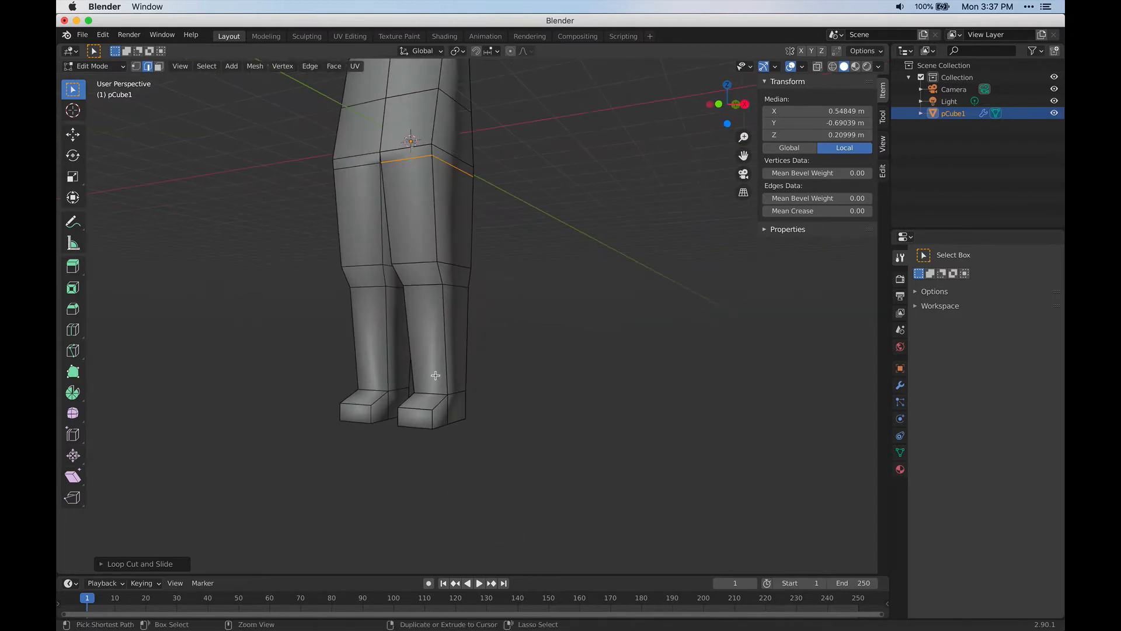
Add one loop cut around the lower leg and slide it down by a factor of about 0.9, just above the ankle.
key(ctrl+r)
click(441, 361)
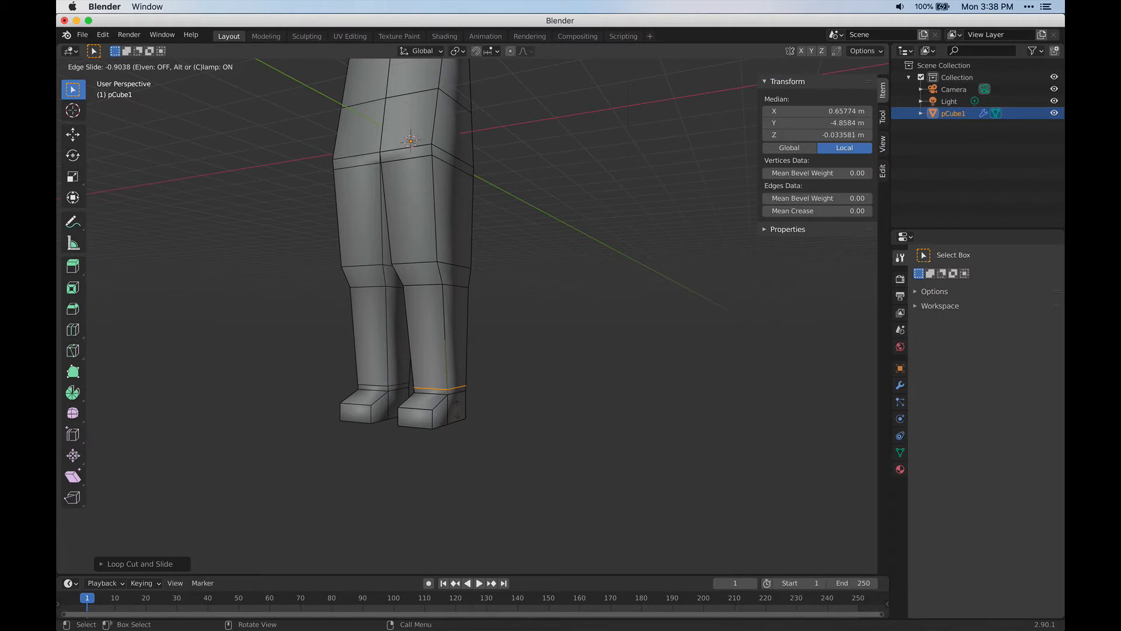
click(450, 399)
scroll(508, 426, up, 3)
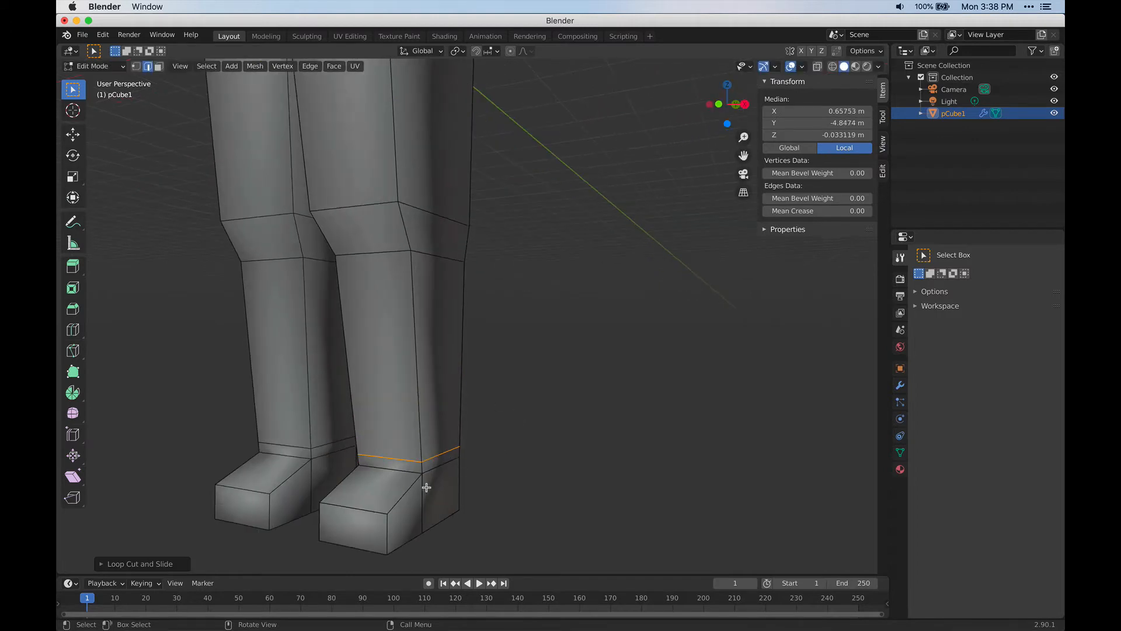
middle_drag(427, 488, 584, 345)
Add one loop cut around the neck, between the shoulders and the base of the head.
scroll(583, 345, down, 3)
shift+middle_drag(464, 257, 443, 334)
middle_drag(363, 304, 531, 258)
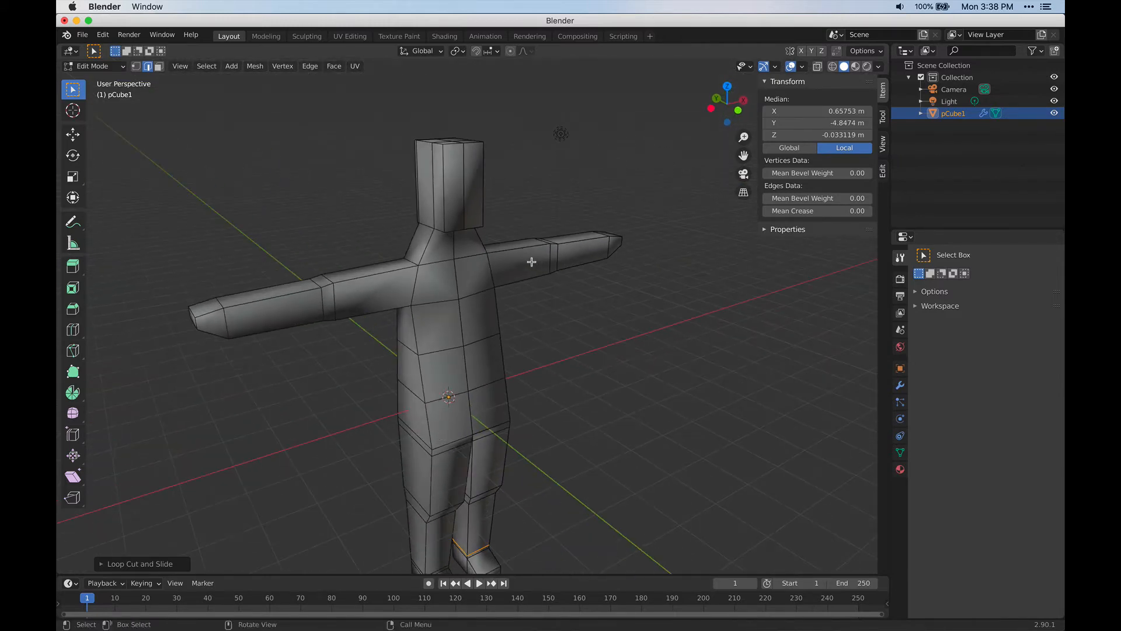
scroll(431, 229, up, 5)
middle_drag(431, 229, 424, 251)
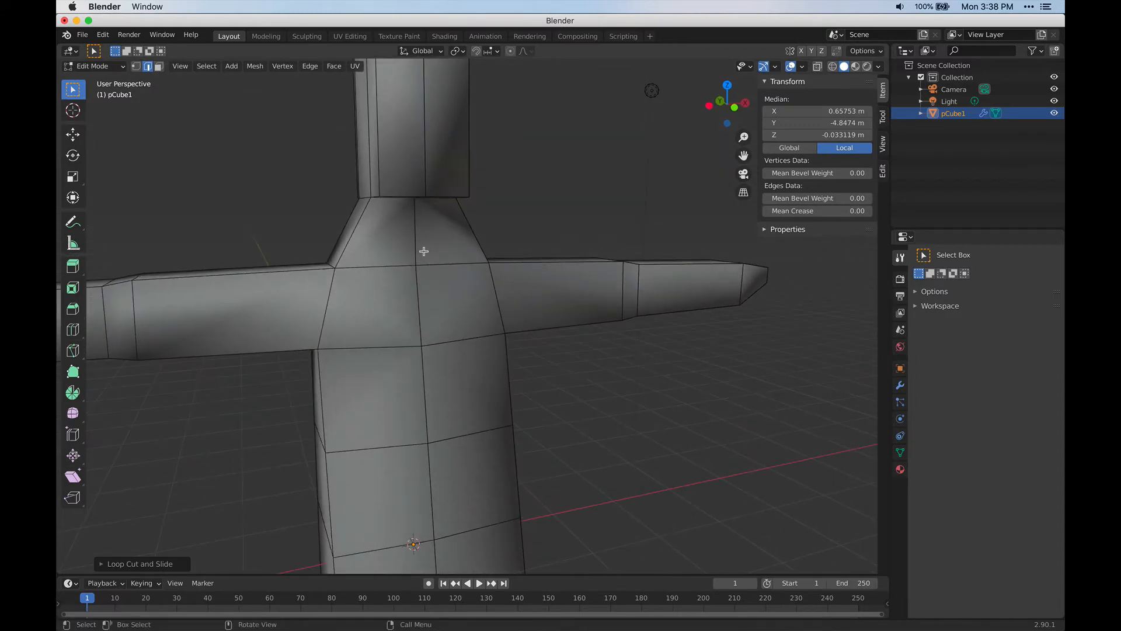
key(ctrl+r)
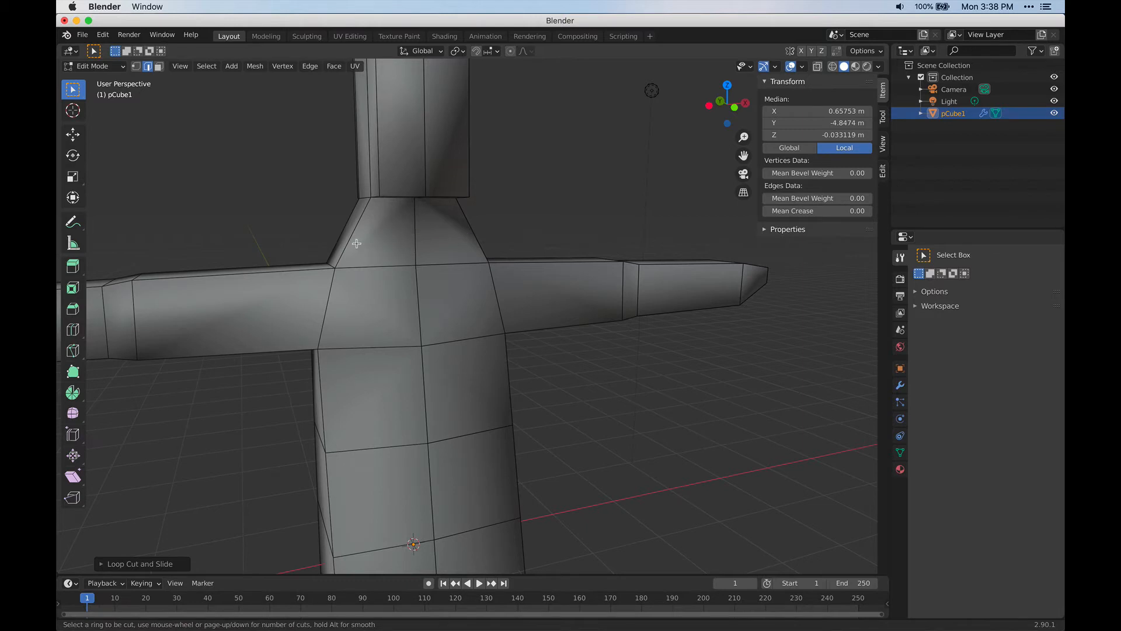
click(459, 230)
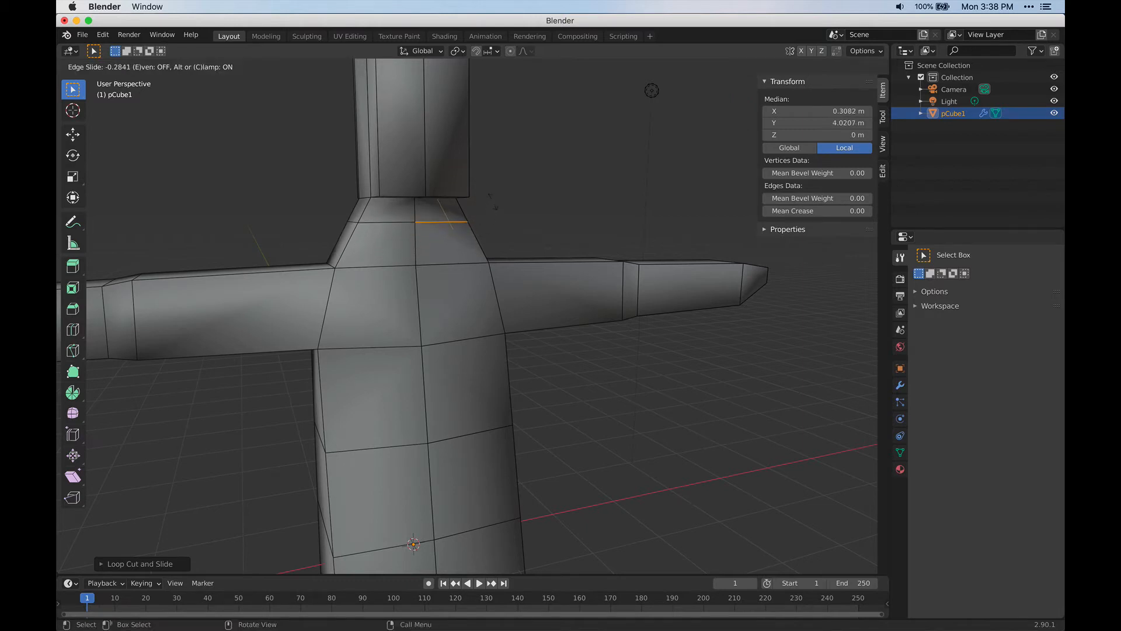
click(503, 215)
middle_drag(504, 215, 541, 260)
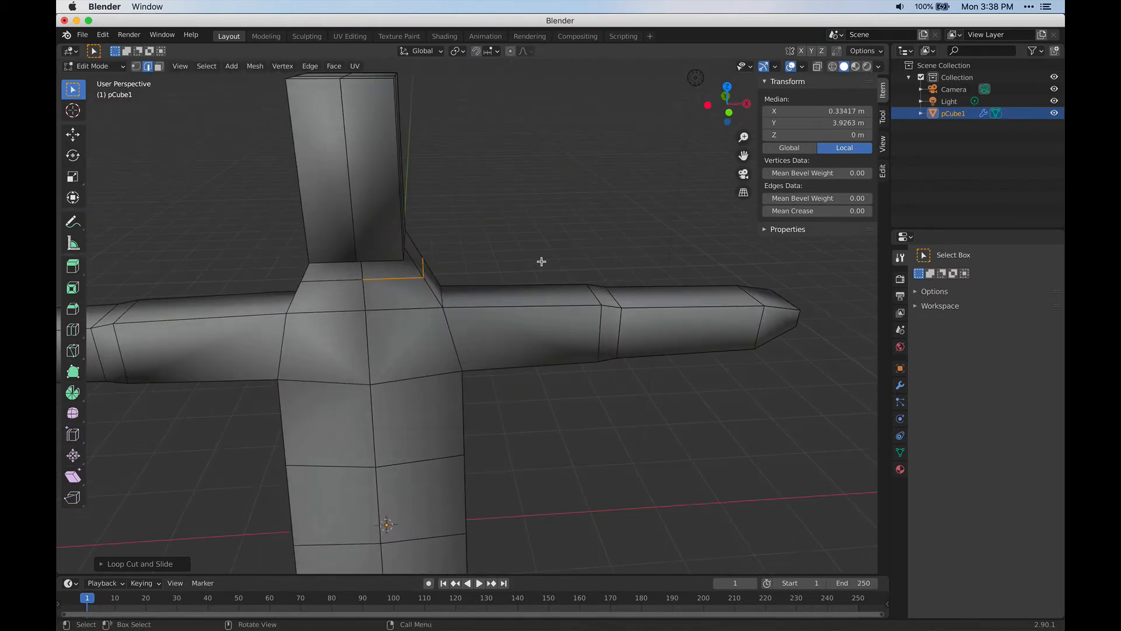
key(s)
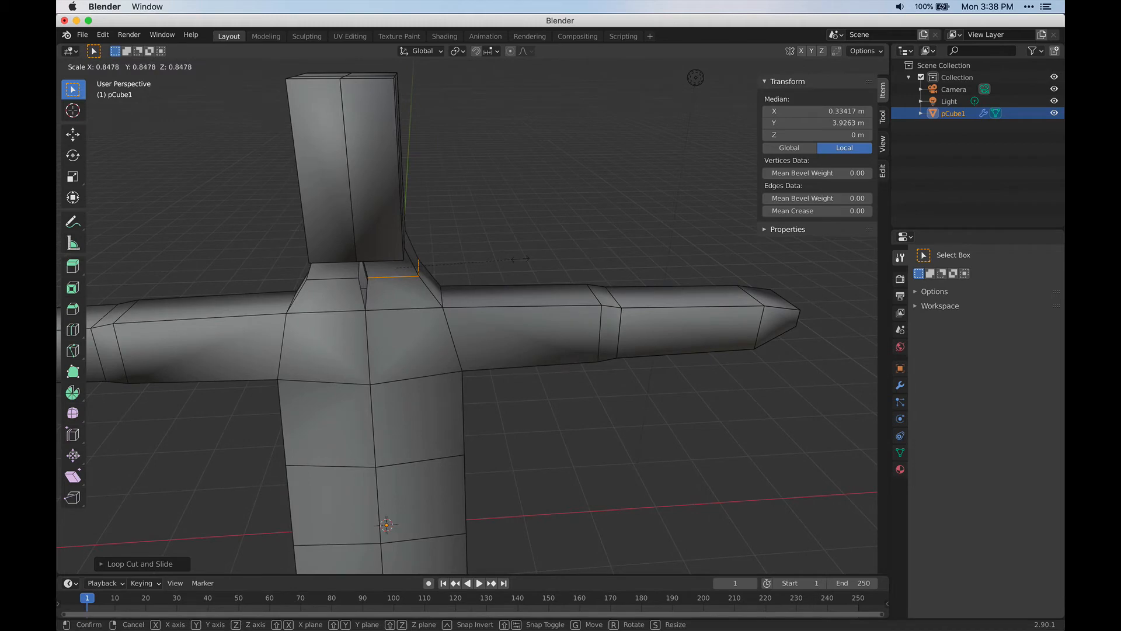
key(x)
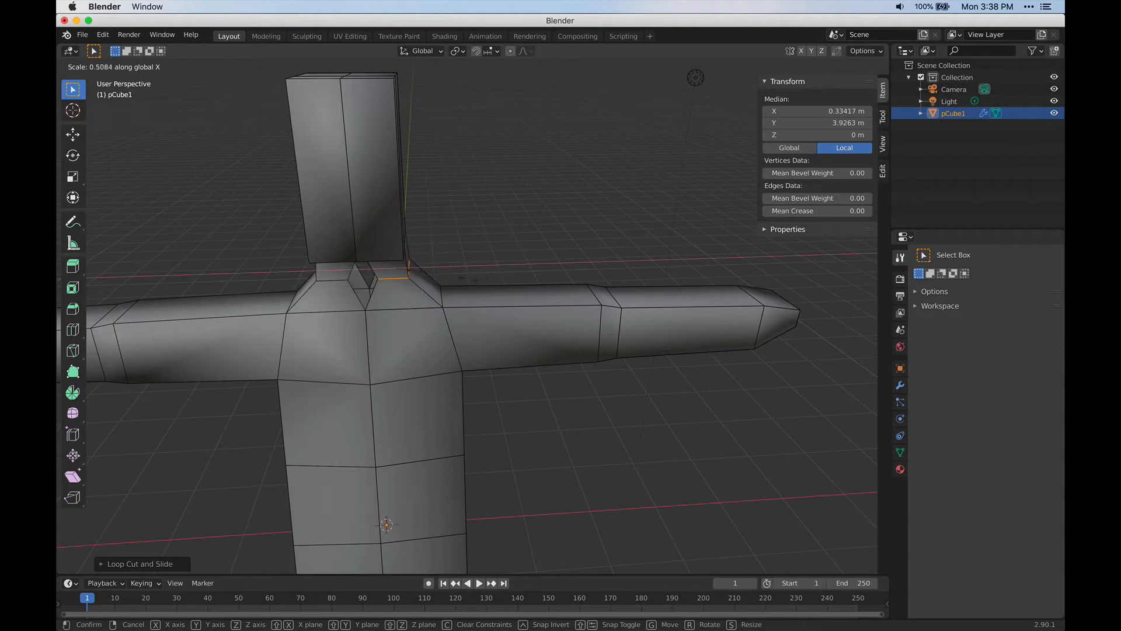
click(470, 274)
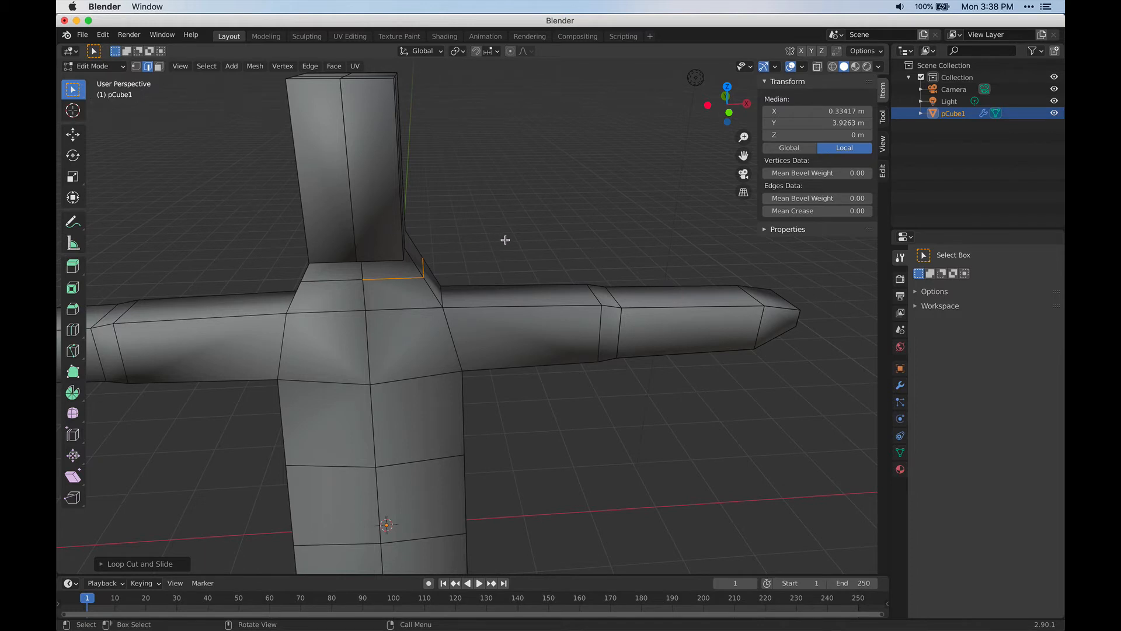
Select the two outer vertices of the neck loop in vertex mode and move them inward along X to about 0.405 m.
key(1)
click(422, 258)
shift+click(423, 276)
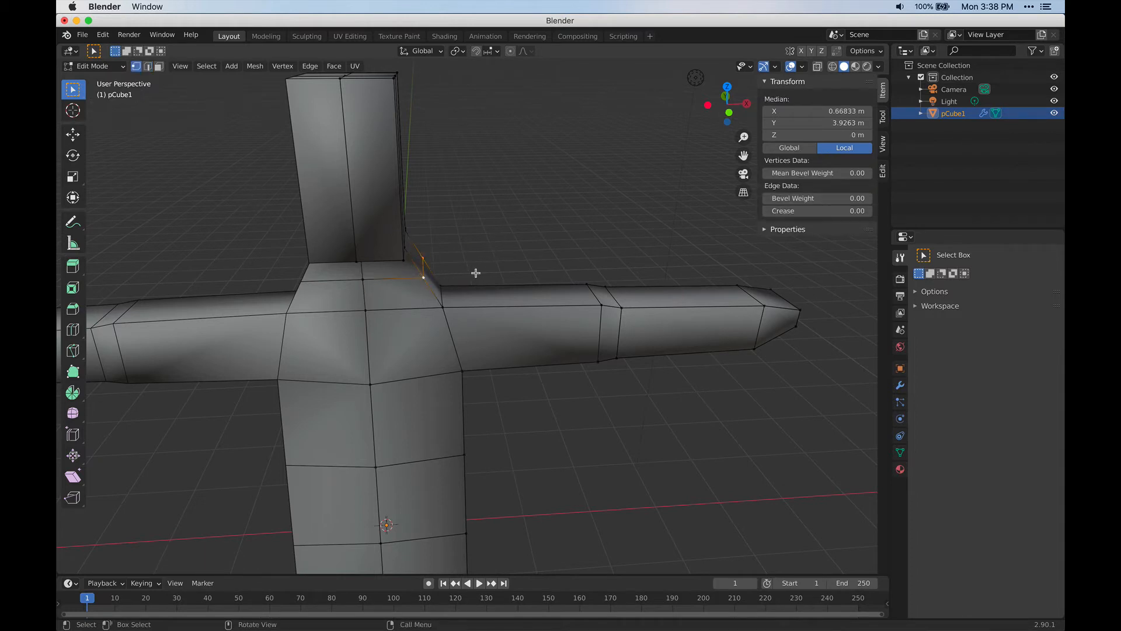
click(82, 140)
drag(426, 264, 442, 264)
Examine the narrowed neck and its transition to the head, shoulders and torso from all sides, and clear the selection.
middle_drag(466, 295, 316, 253)
shift+middle_drag(398, 237, 456, 318)
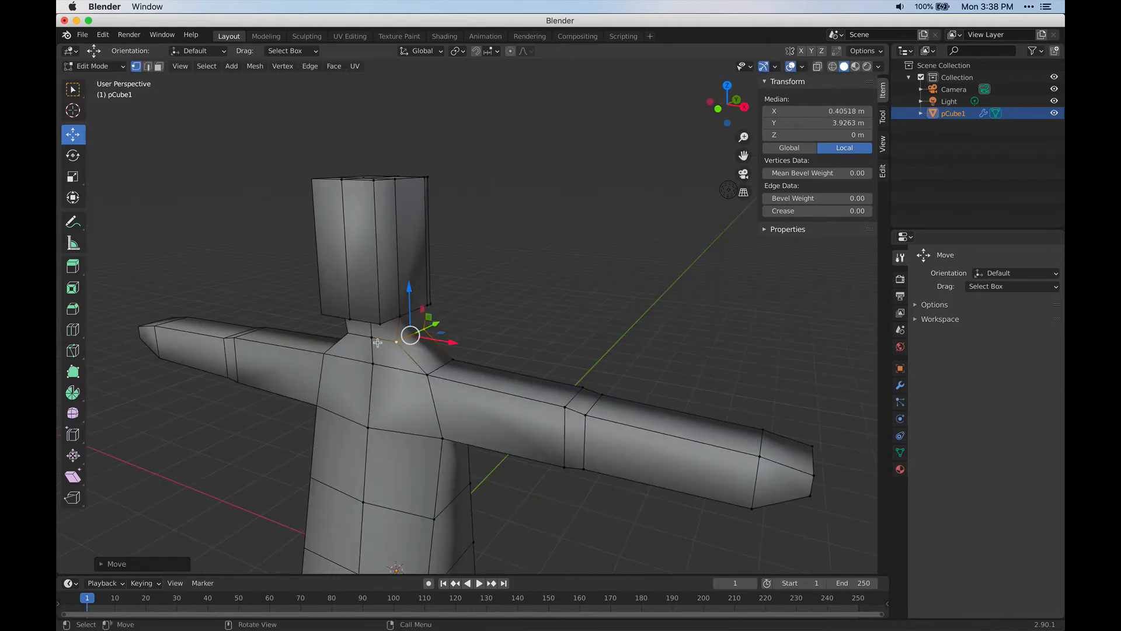
middle_drag(529, 331, 482, 313)
shift+click(418, 310)
middle_drag(574, 318, 399, 343)
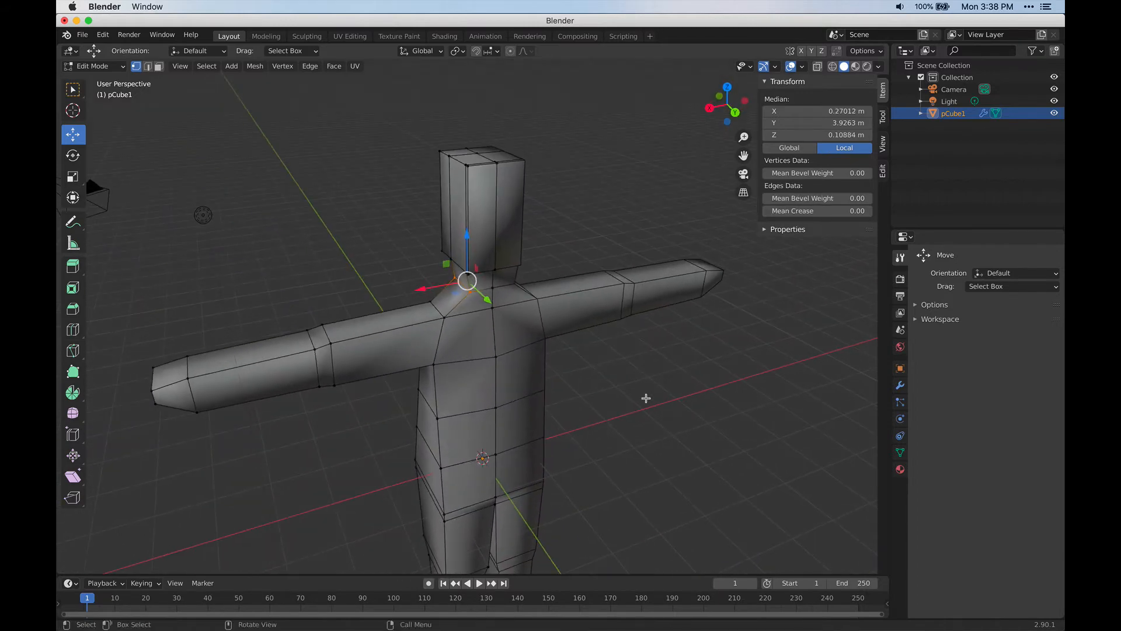
click(646, 398)
middle_drag(501, 308, 594, 289)
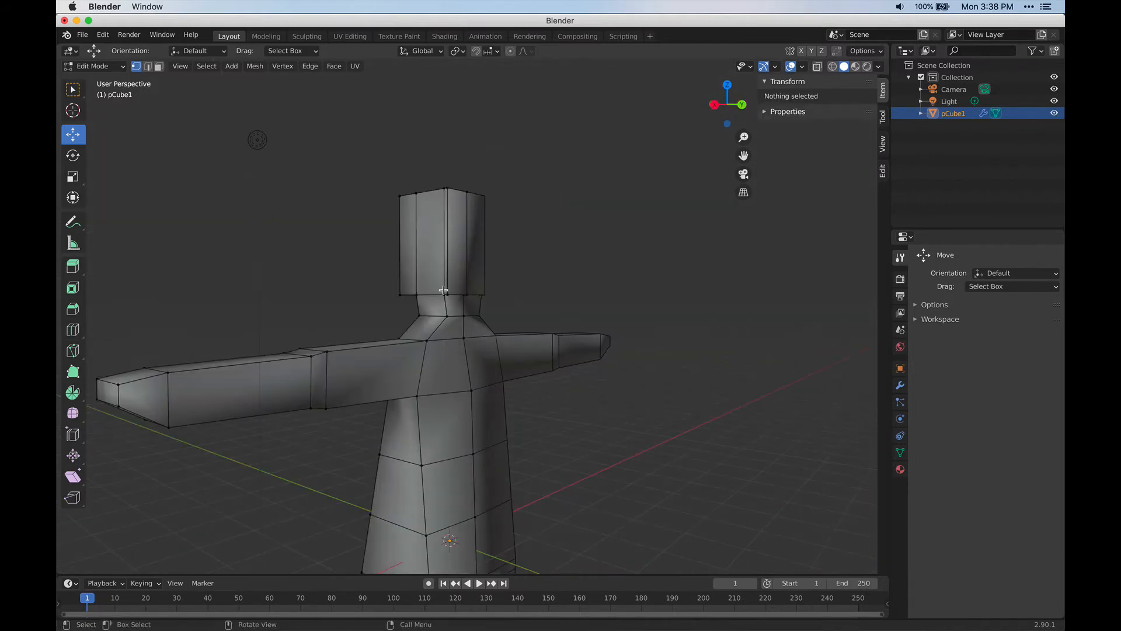
middle_drag(443, 290, 453, 220)
middle_drag(468, 310, 471, 306)
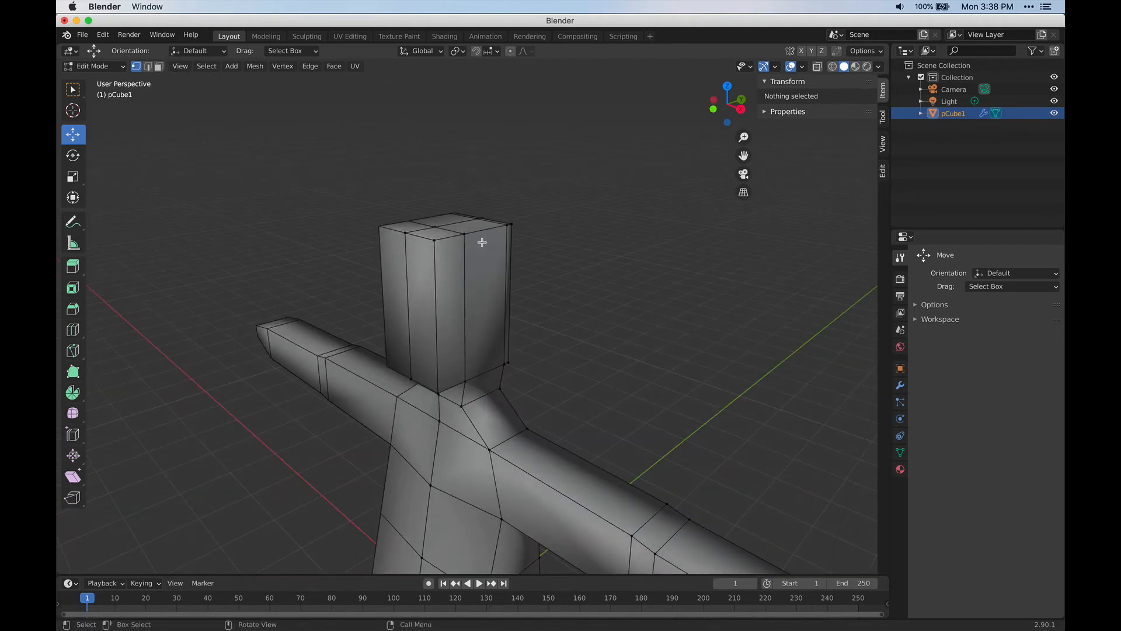
middle_drag(473, 256, 504, 289)
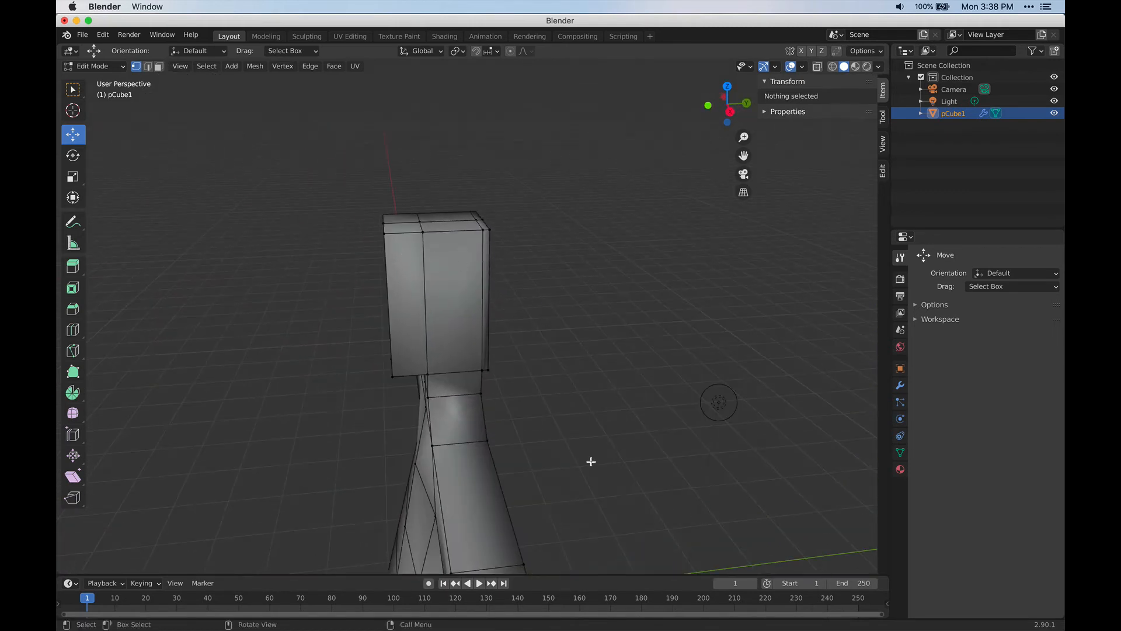
middle_drag(591, 461, 553, 380)
middle_drag(479, 418, 584, 397)
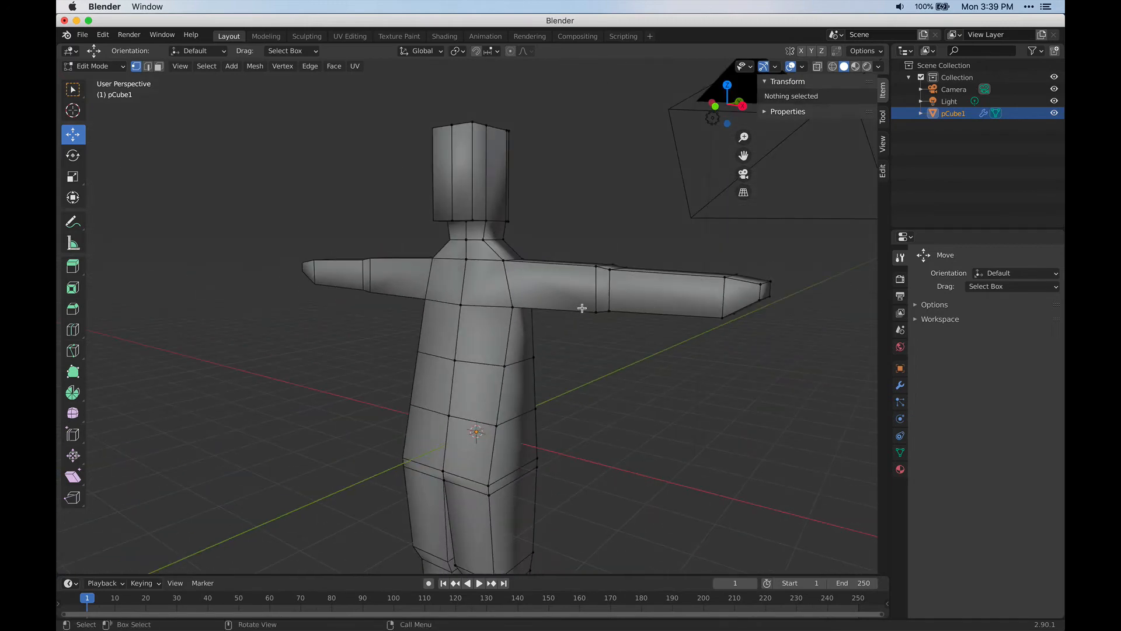
middle_drag(410, 265, 487, 293)
middle_drag(487, 497, 471, 425)
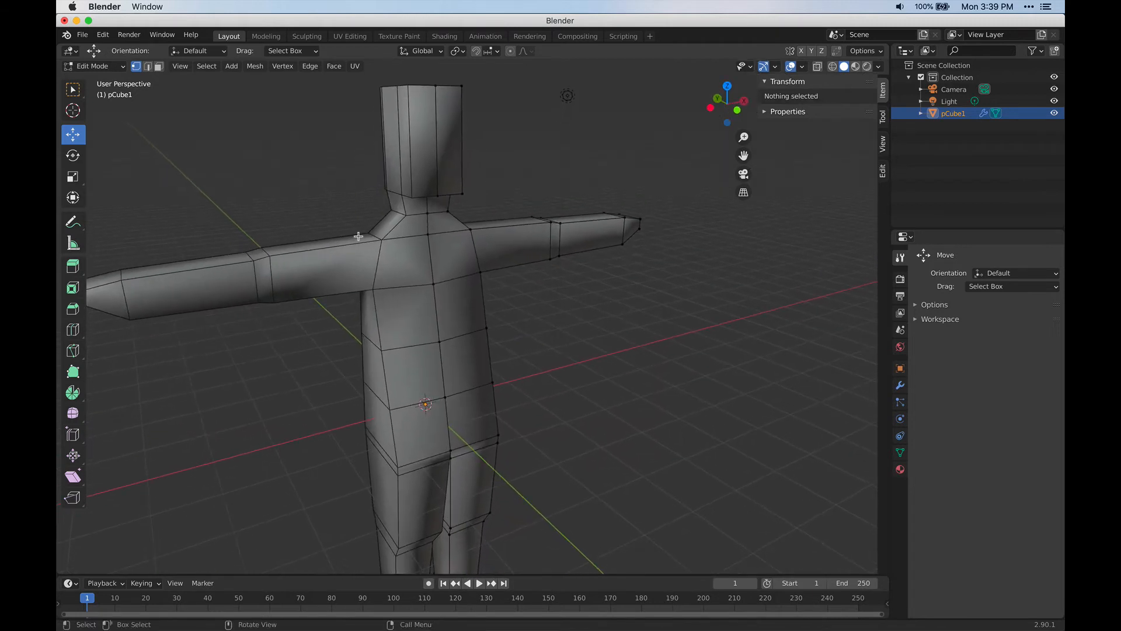
scroll(370, 239, up, 2)
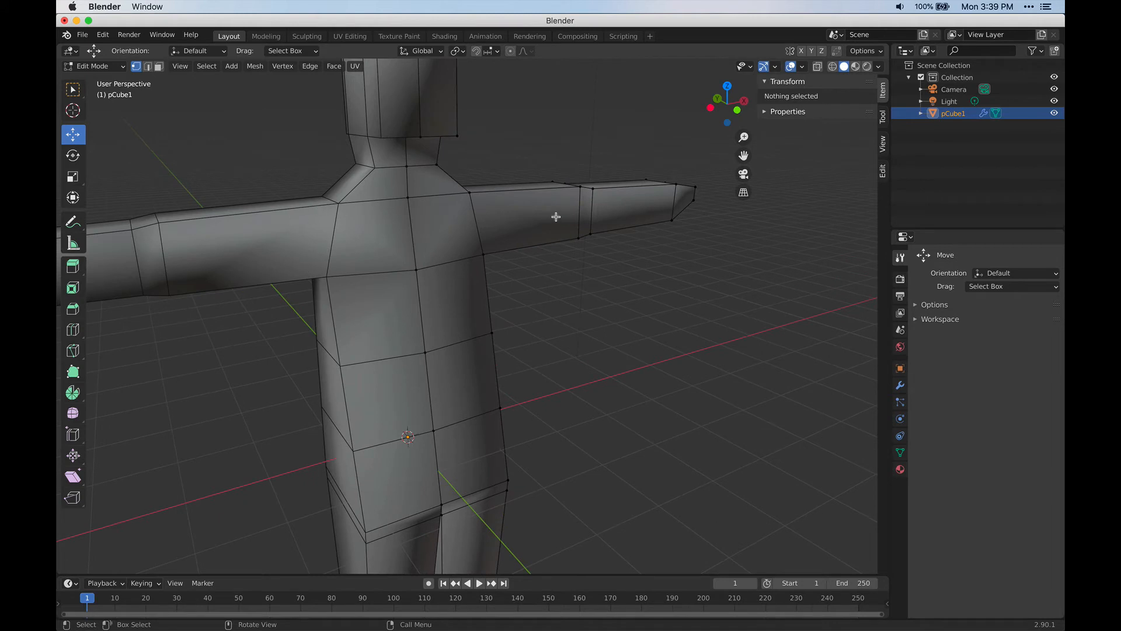
shift+scroll(455, 252, right, 5)
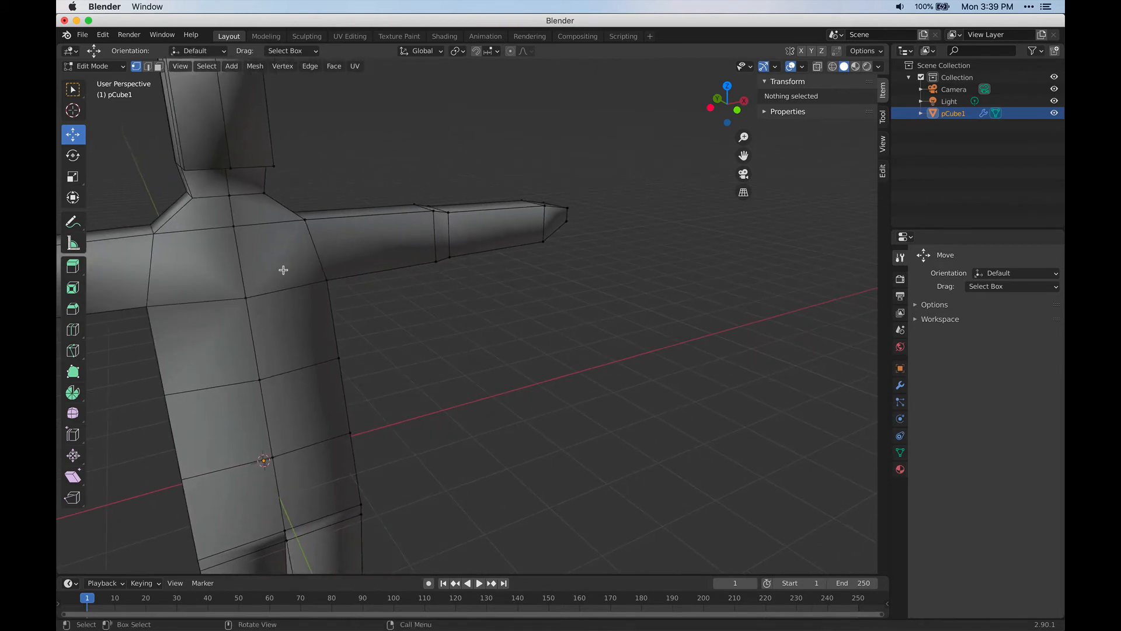
drag(386, 166, 618, 268)
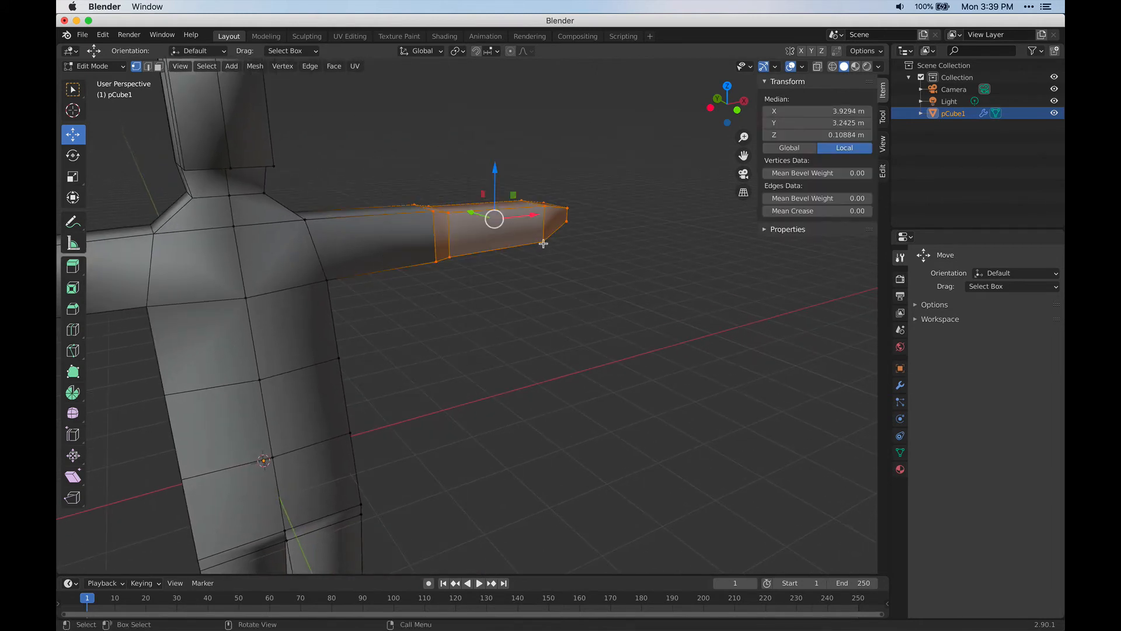
key(r)
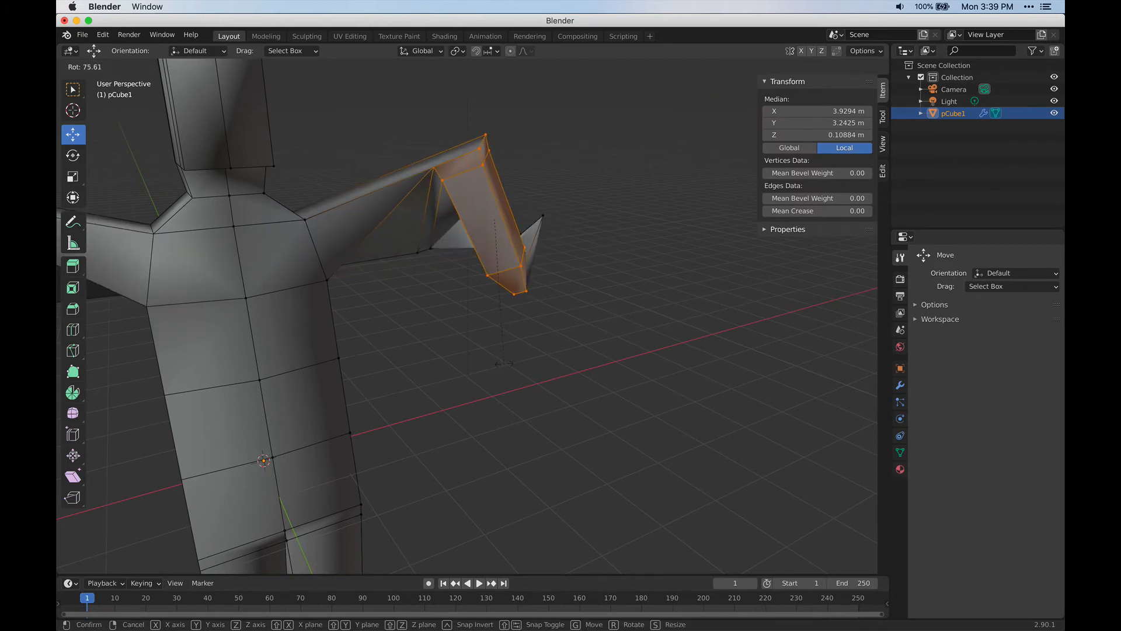
key(Escape)
Turn on X-ray and select all front and back vertices from the elbow to the hand.
click(817, 66)
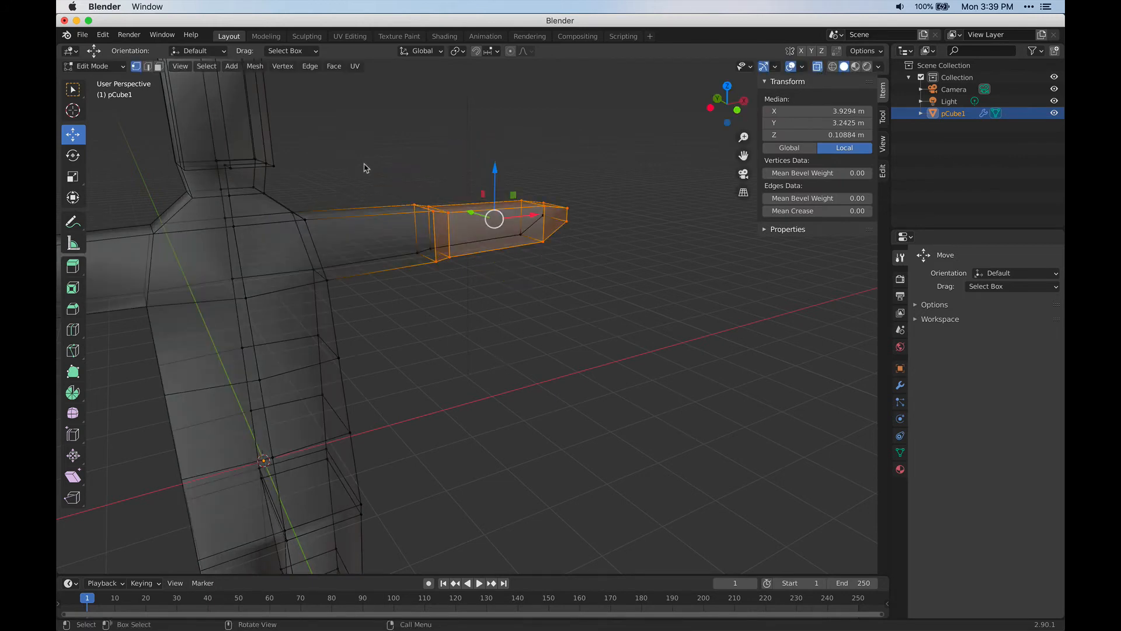
drag(376, 146, 636, 276)
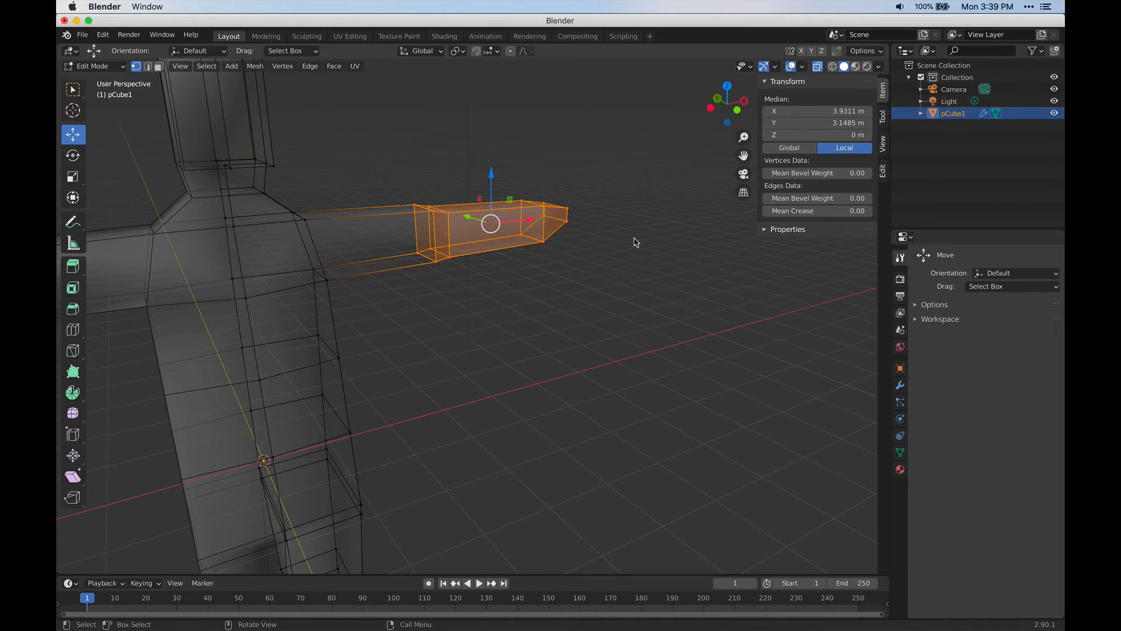
Try rotating the forearm about 70° around global Y and moving it down and inward to lower the arm.
key(r)
key(y)
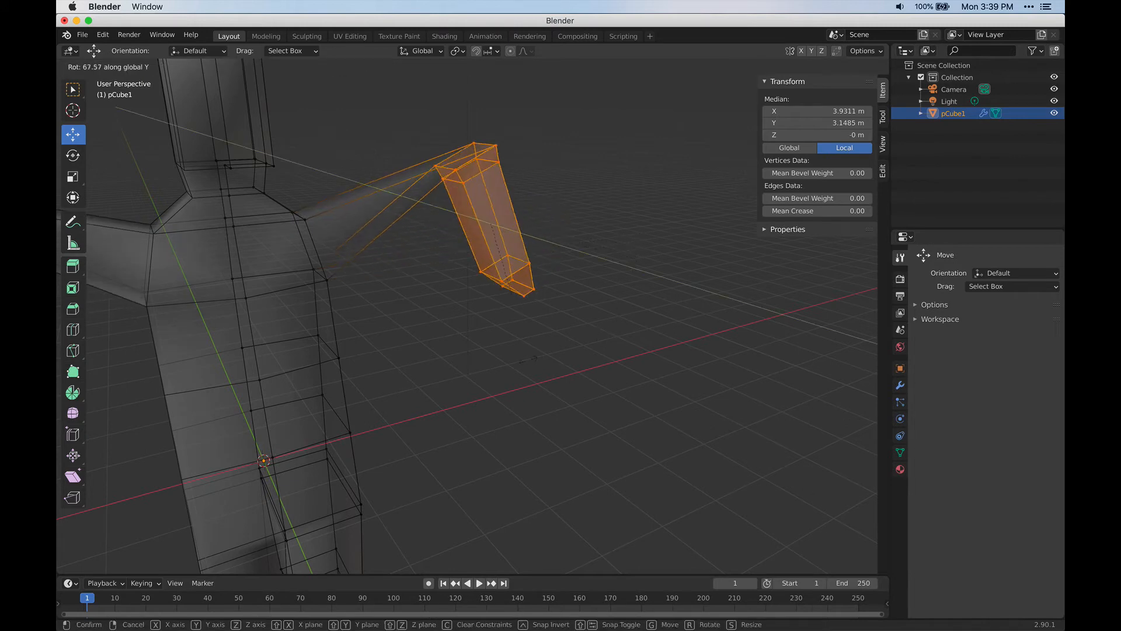
click(517, 217)
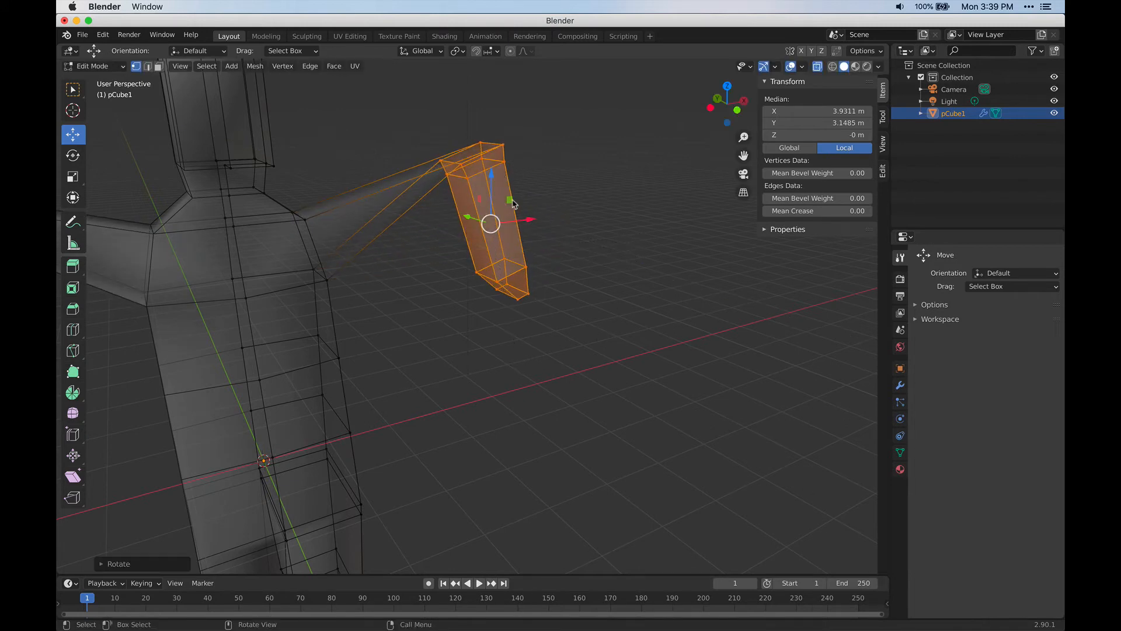
drag(513, 203, 473, 374)
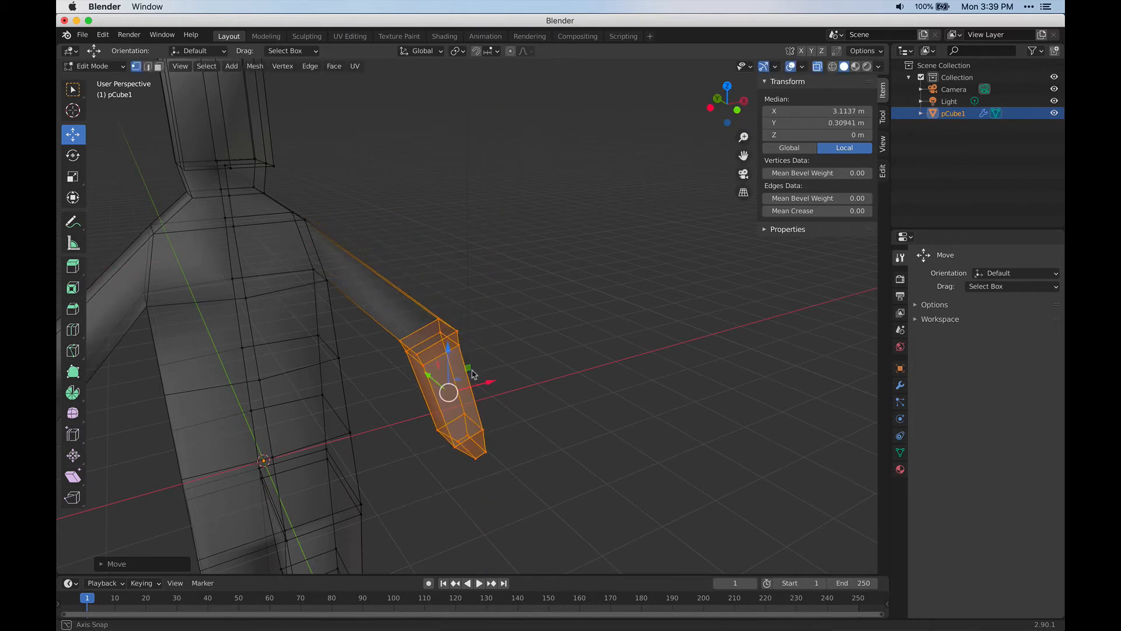
middle_drag(473, 374, 340, 324)
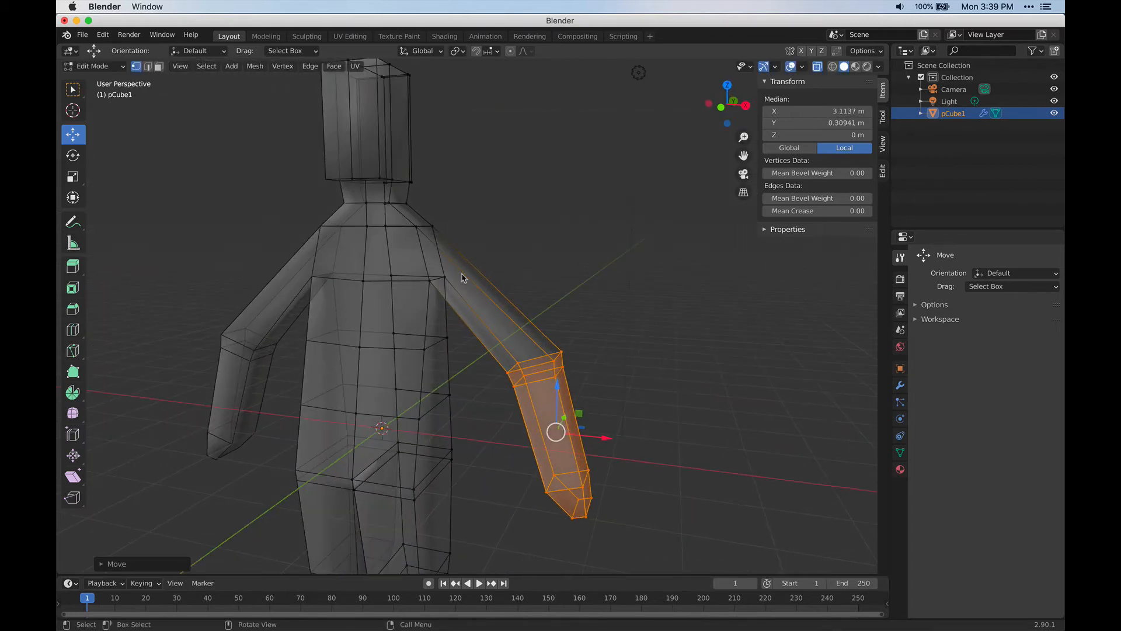
Undo the forearm's move and rotation.
key(super+z)
key(super+z)
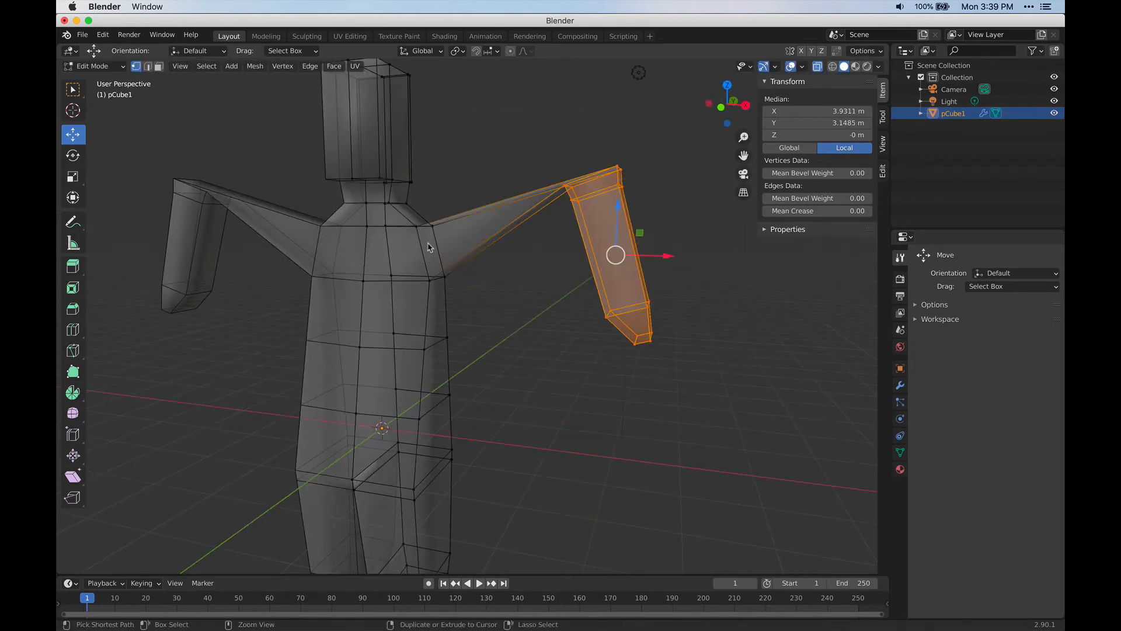
middle_drag(470, 251, 451, 282)
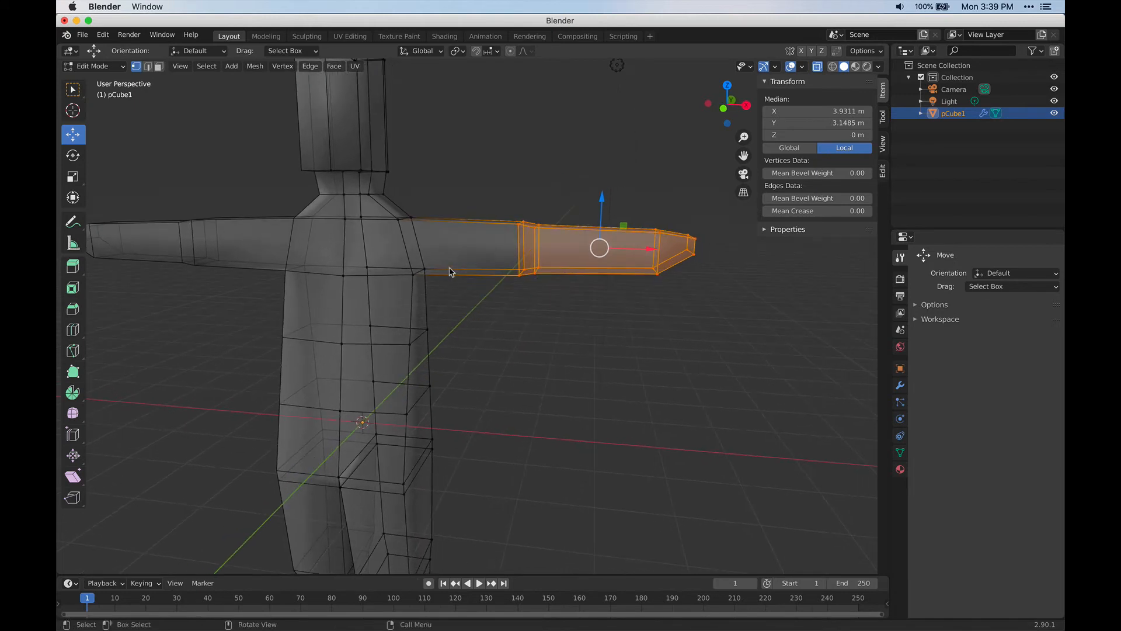
Add one loop cut around the upper arm and slide it close to the shoulder, at X about 1.23 m.
key(ctrl+r)
click(457, 252)
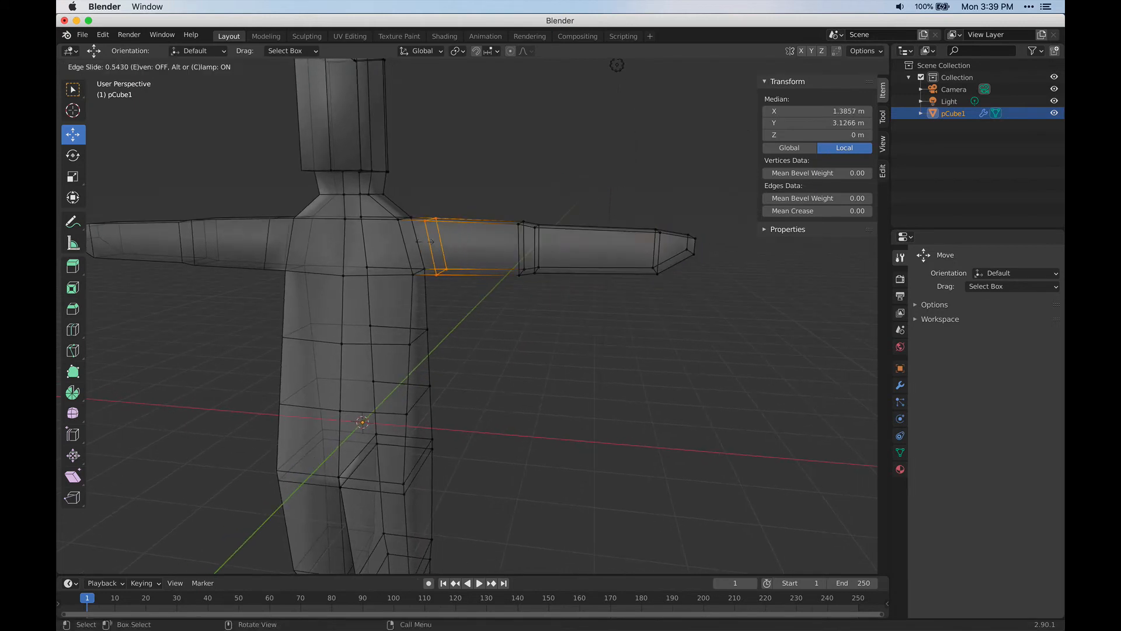
click(473, 313)
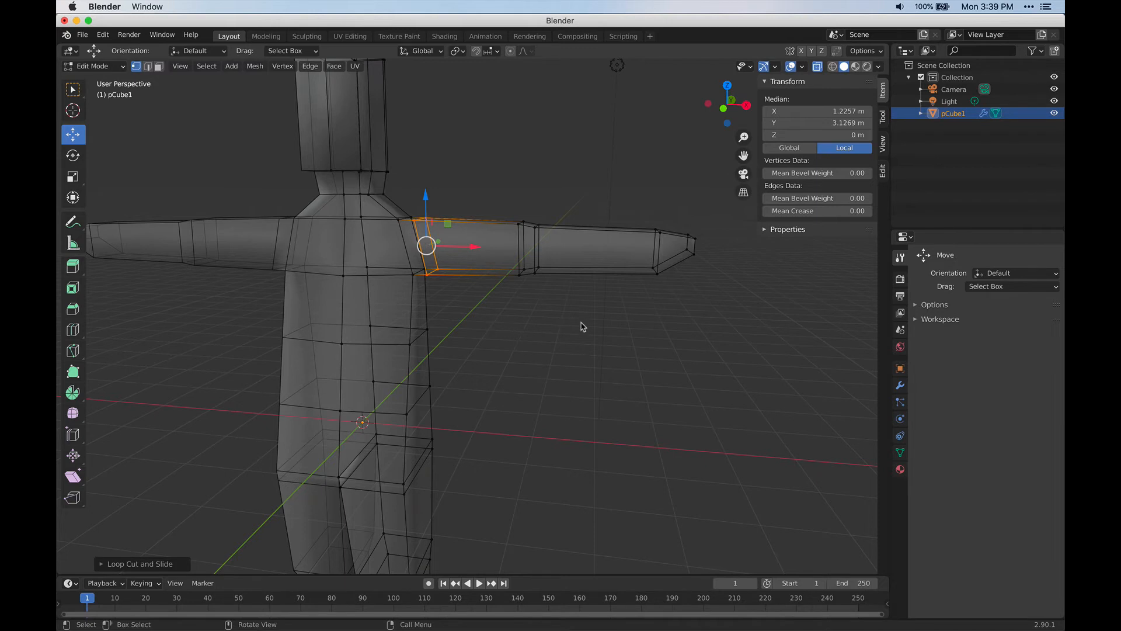
Try rotating the forearm and hand about 83° around global Y and moving them to a median of about X 2.30 m, Y 0.82 m.
drag(491, 190, 707, 292)
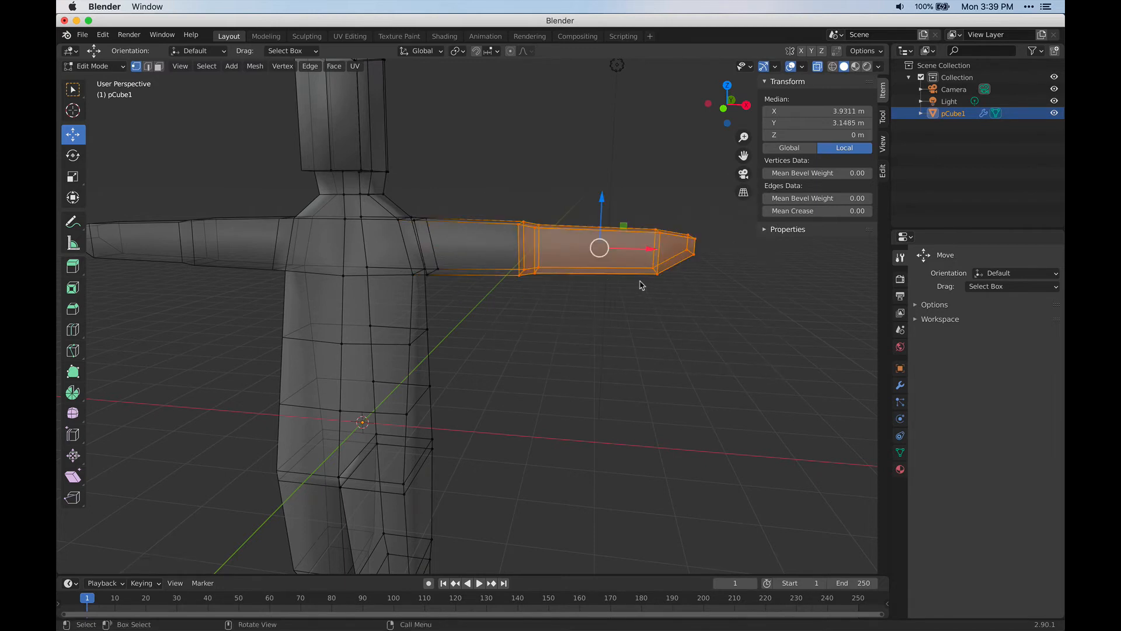
key(r)
key(y)
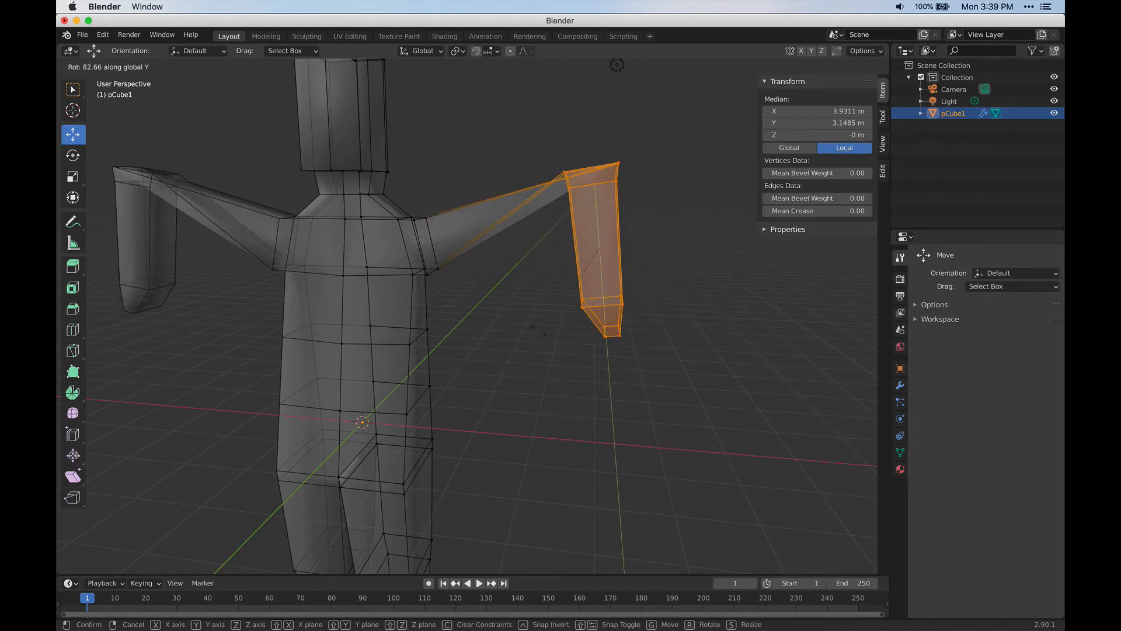
click(531, 326)
key(g)
key(shift+y)
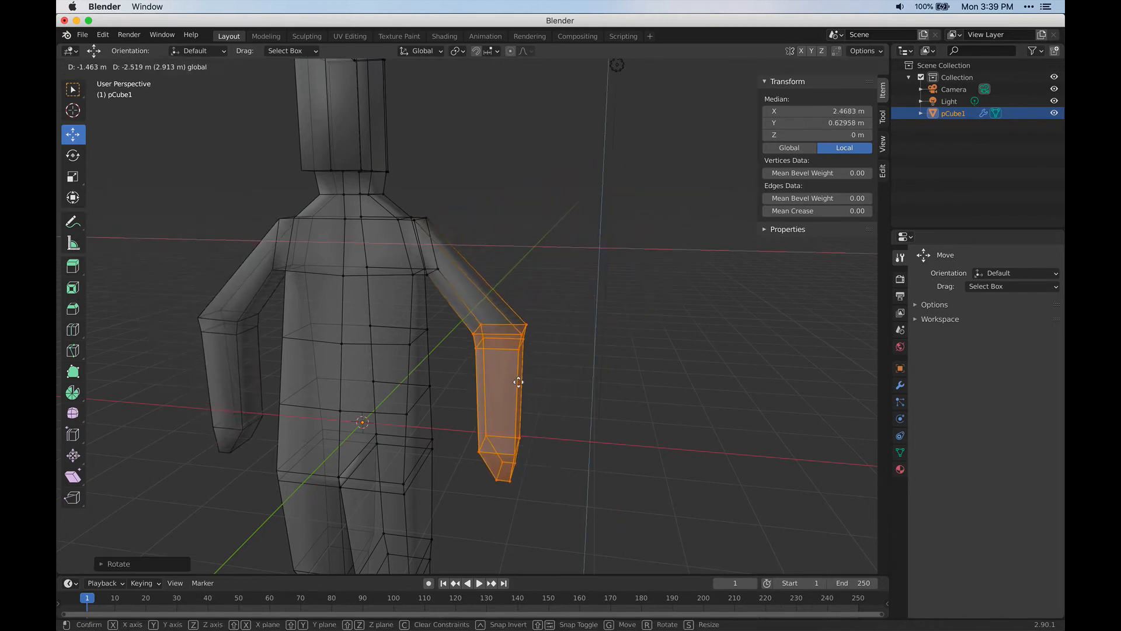
click(518, 382)
Try shifting the arm loop's armpit vertices inward to X about 1.19 m and its upper shoulder vertices outward to X about 1.27 m.
middle_drag(430, 213, 407, 271)
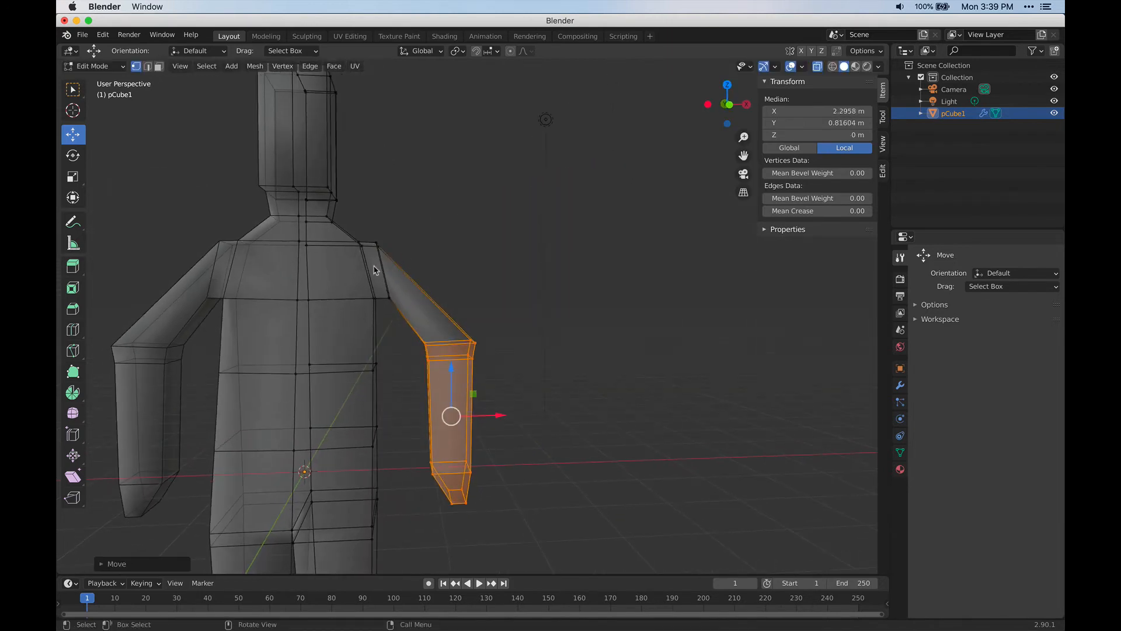
mouse_move(582, 328)
middle_down()
mouse_move(654, 332)
mouse_move(565, 341)
middle_up()
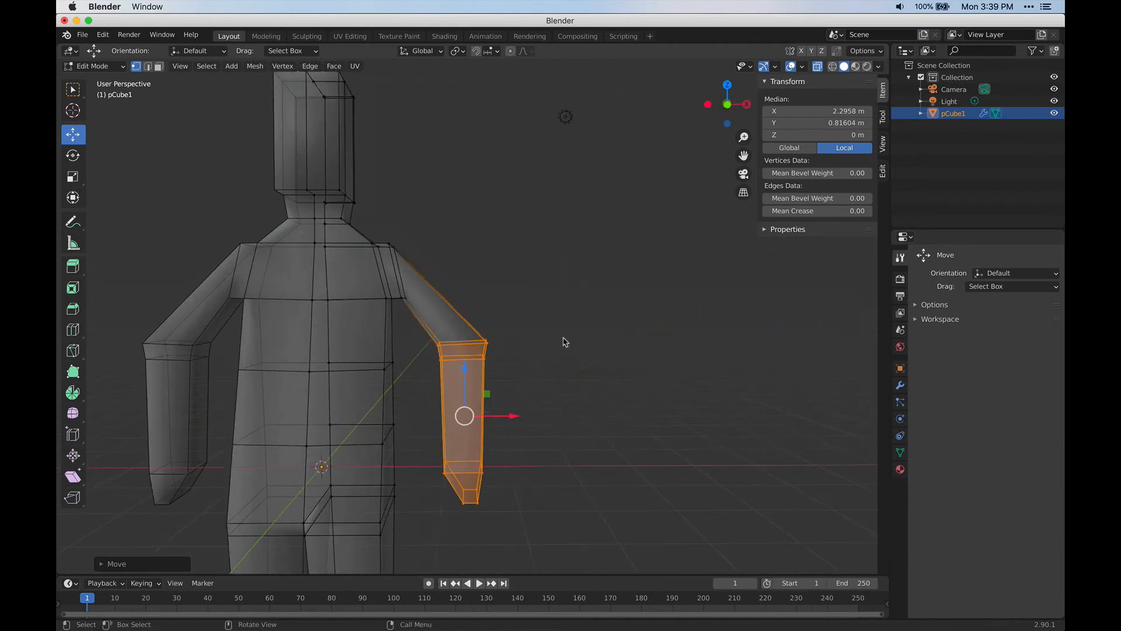
alt+click(410, 299)
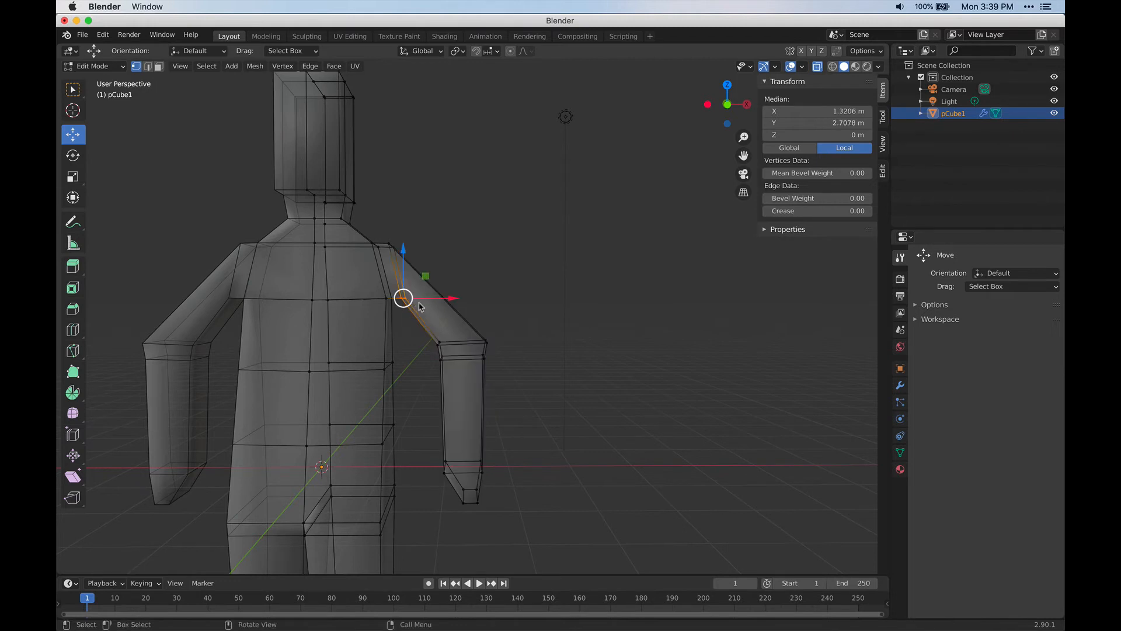
key(g)
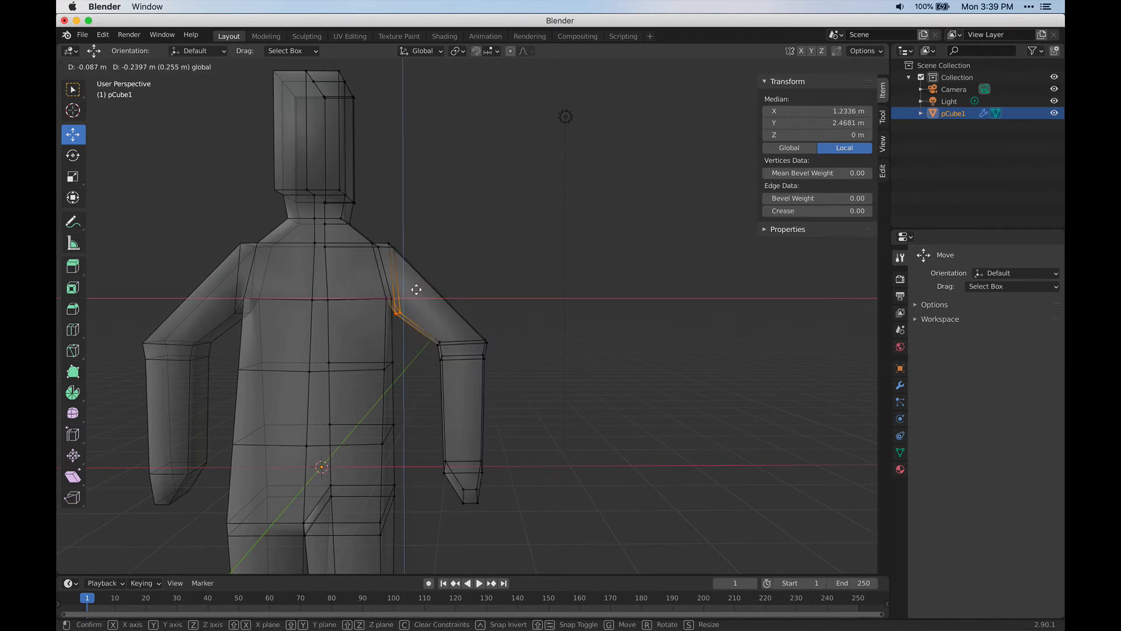
click(415, 275)
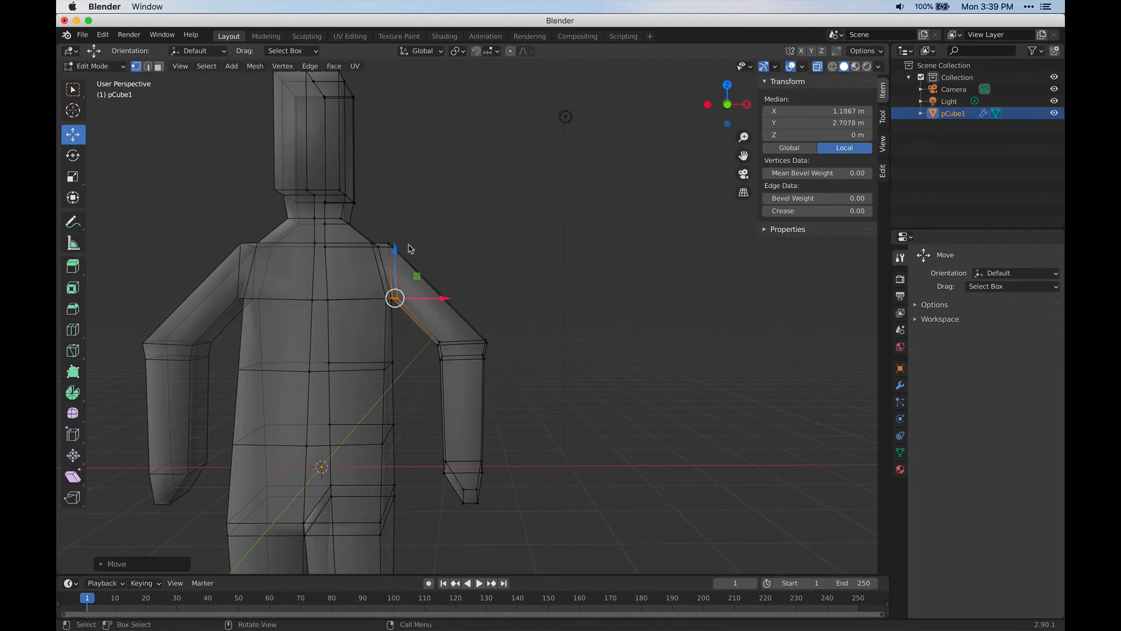
middle_drag(429, 241, 445, 268)
drag(357, 191, 425, 208)
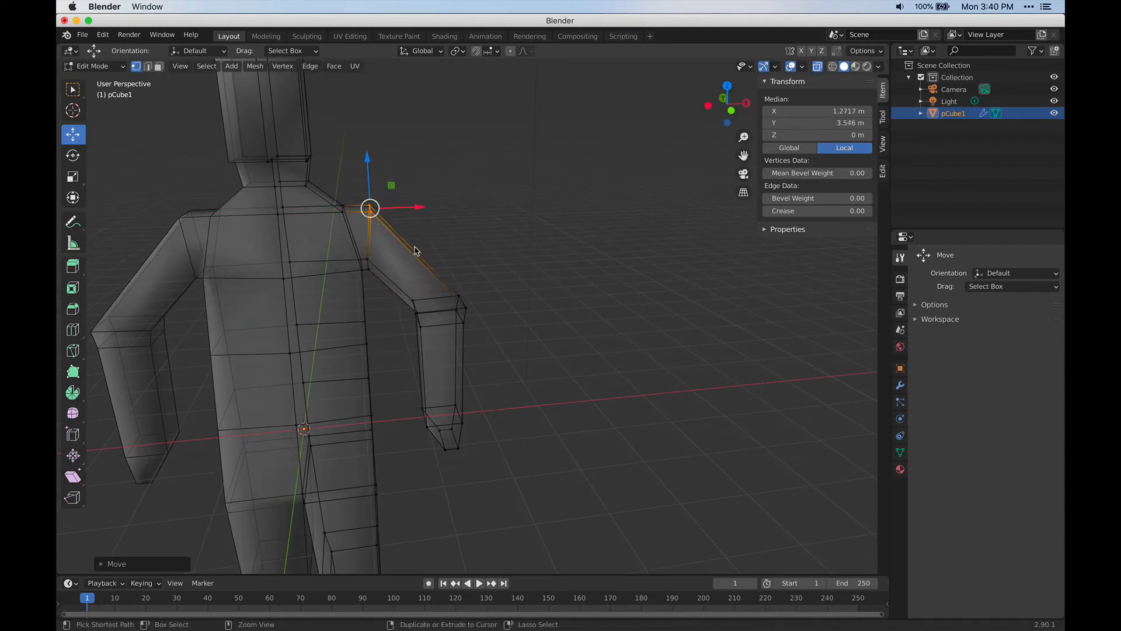
Undo the shoulder and armpit adjustments together with the forearm's move and rotation.
key(ctrl+z)
key(ctrl+z)
key(ctrl+z)
key(ctrl+z)
key(ctrl+z)
key(ctrl+z)
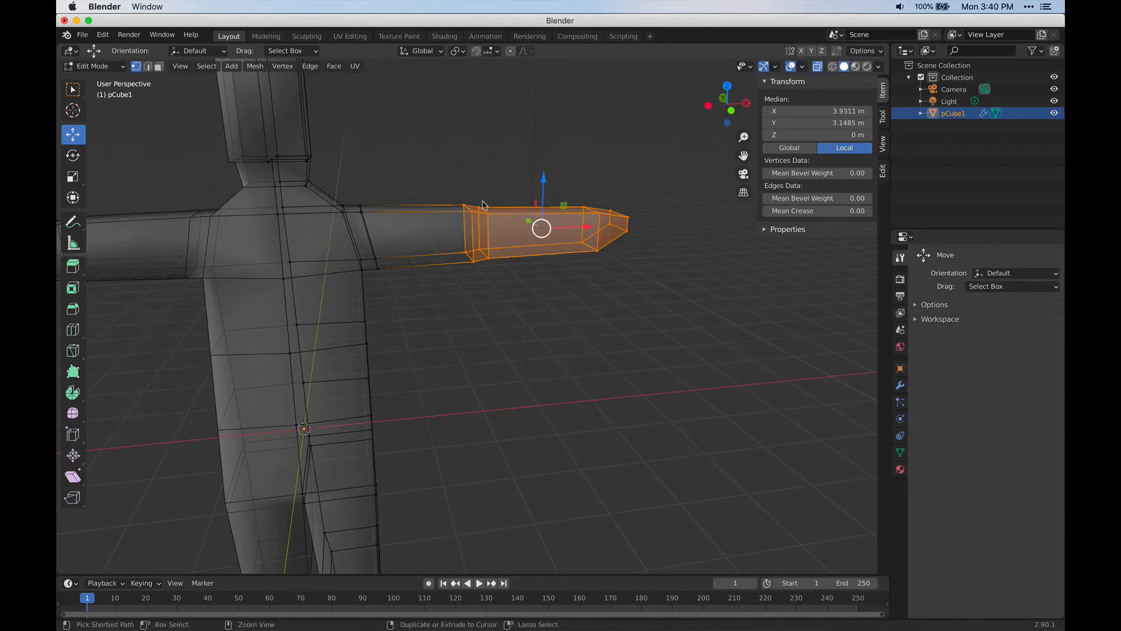
Move the upper vertices of the arm's shoulder loop up to local Y about 3.60 m and outward to X about 1.18 m.
click(358, 202)
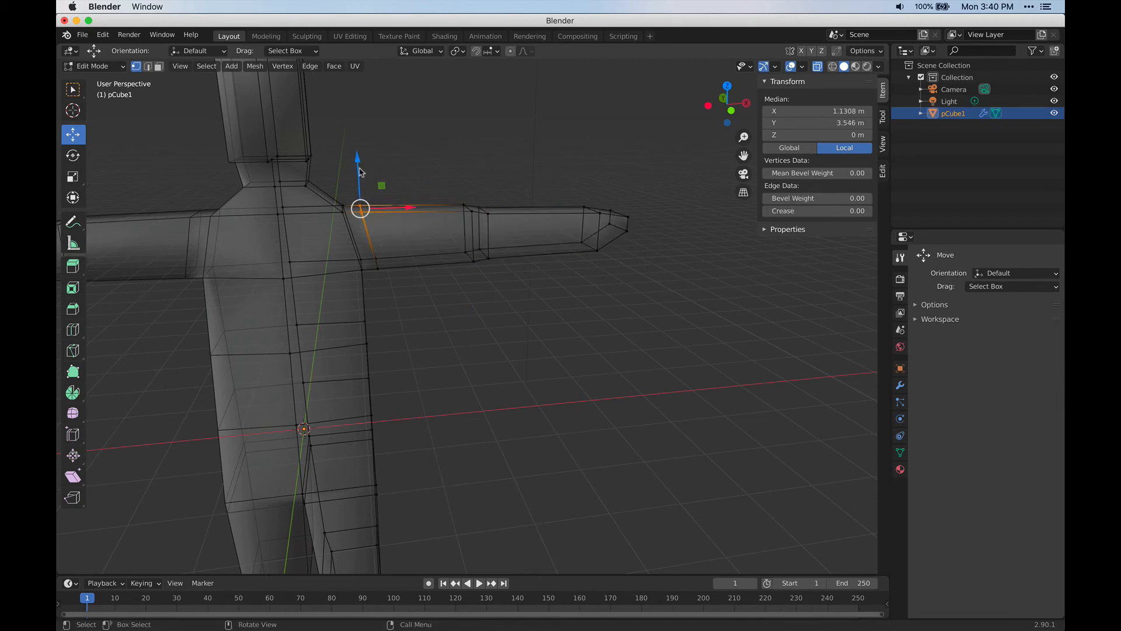
key(g)
drag(357, 156, 357, 160)
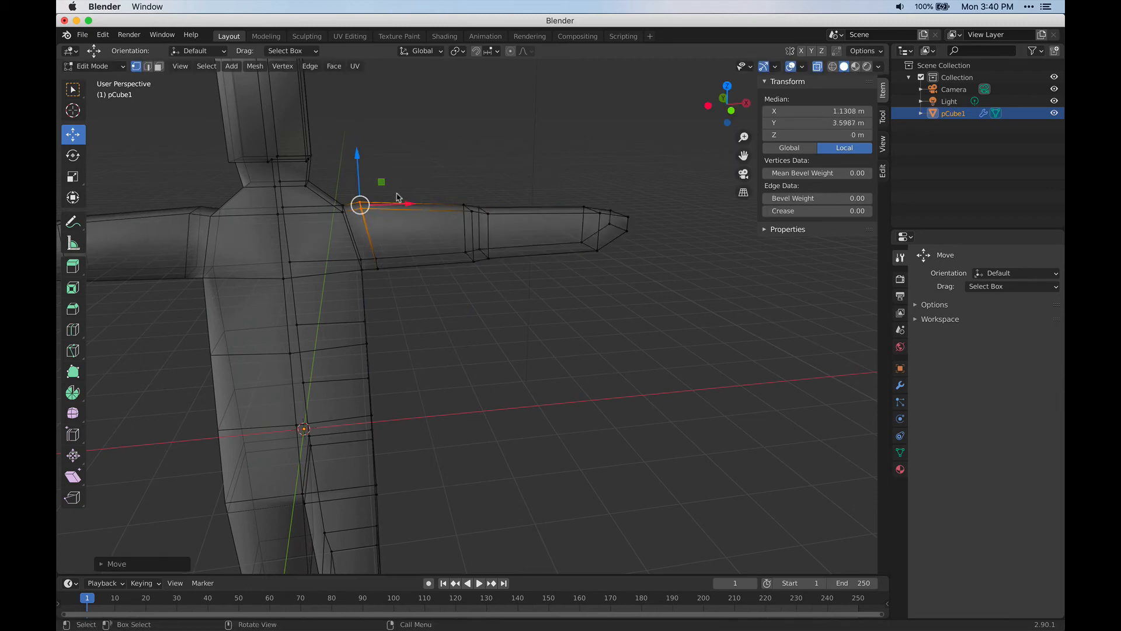
drag(406, 202, 412, 202)
Examine the whole figure's edge loops and shoulder shape from the front, above and both sides.
scroll(439, 257, down, 3)
shift+middle_drag(500, 323, 510, 260)
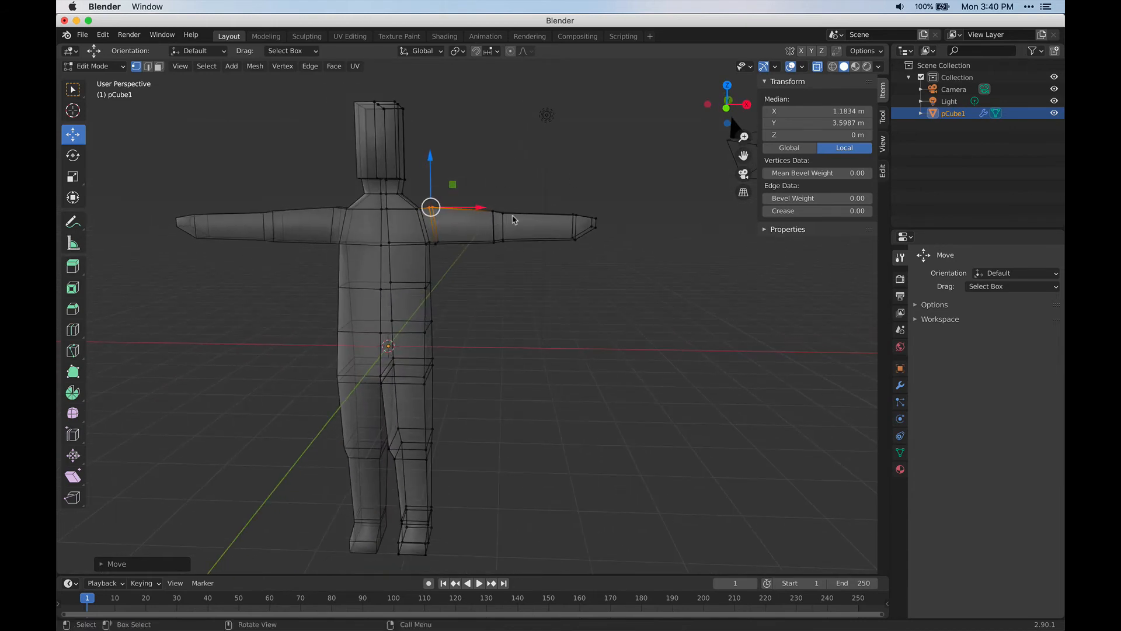
middle_drag(281, 271, 328, 305)
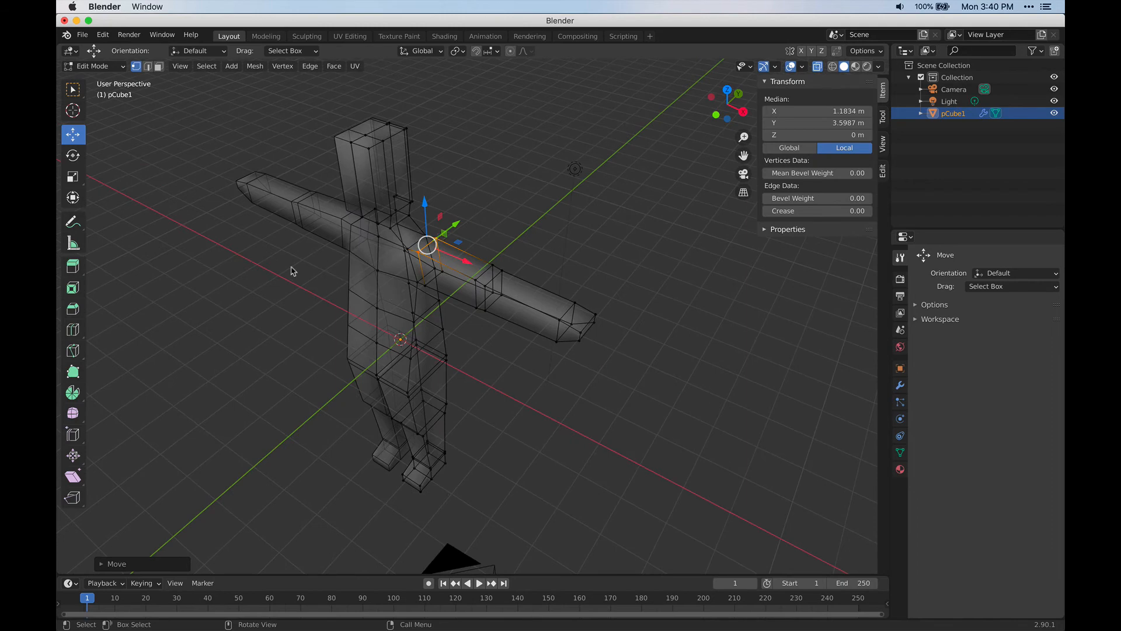
middle_drag(293, 271, 330, 282)
middle_drag(598, 386, 383, 244)
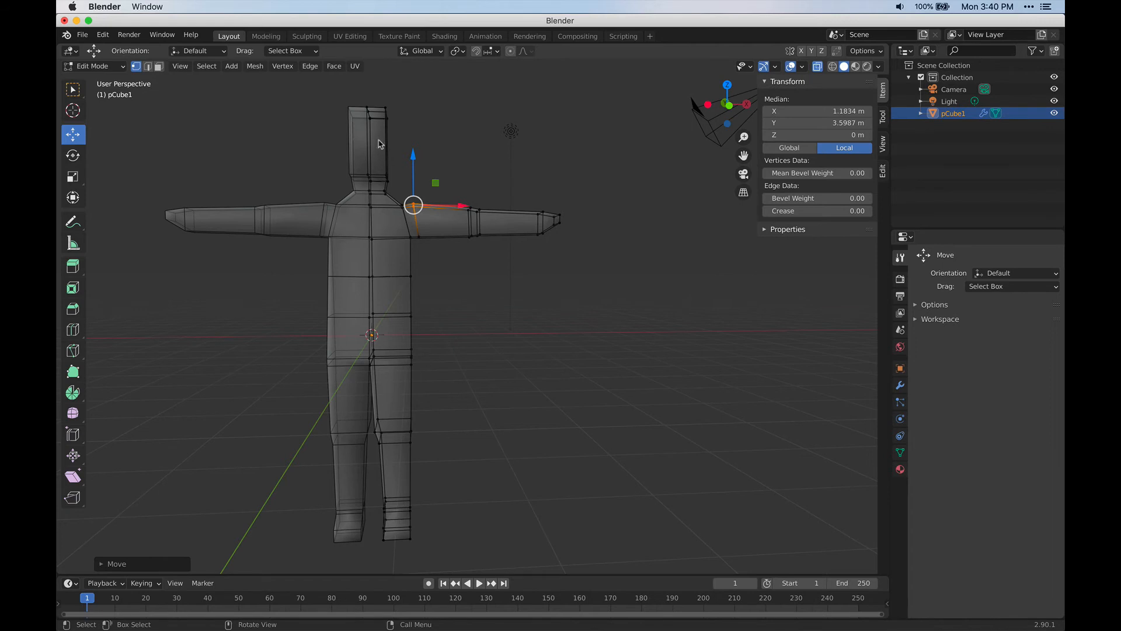
middle_drag(378, 227, 141, 261)
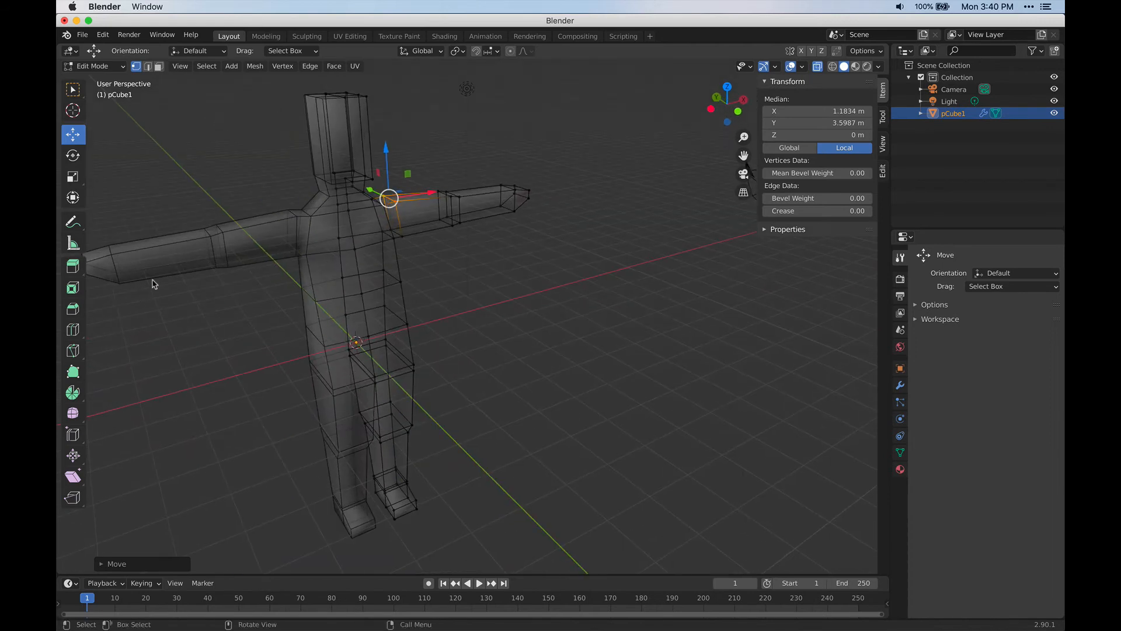
middle_drag(472, 257, 571, 296)
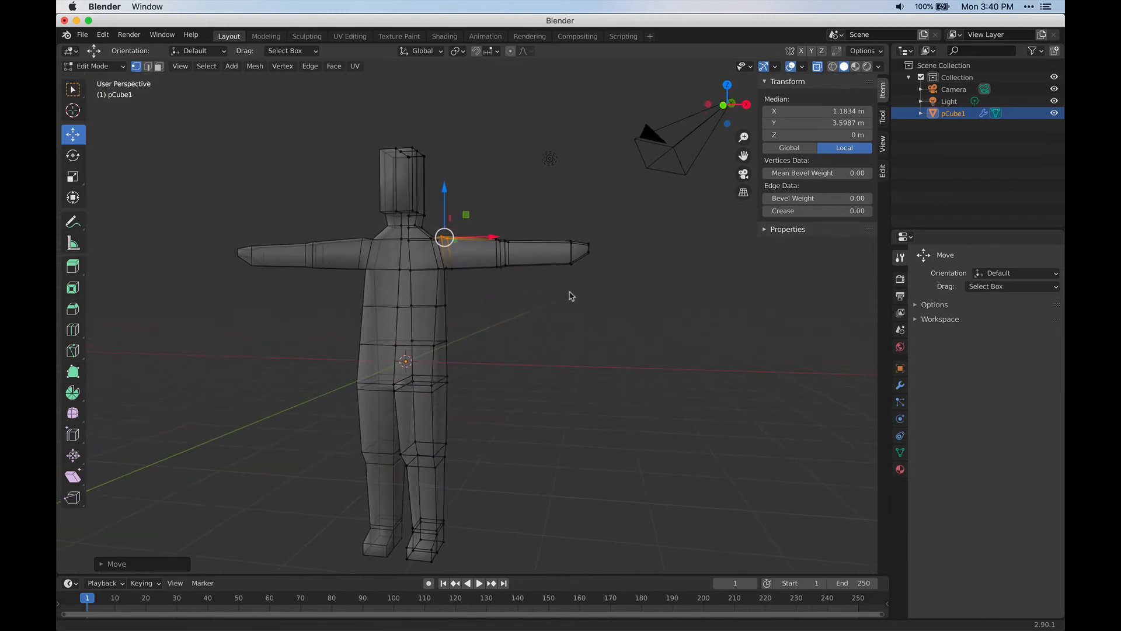
Select the arm from the shoulder loop to the hand and try rotating it downward and lowering it to meet the shoulder.
drag(601, 290, 493, 238)
middle_drag(518, 283, 462, 299)
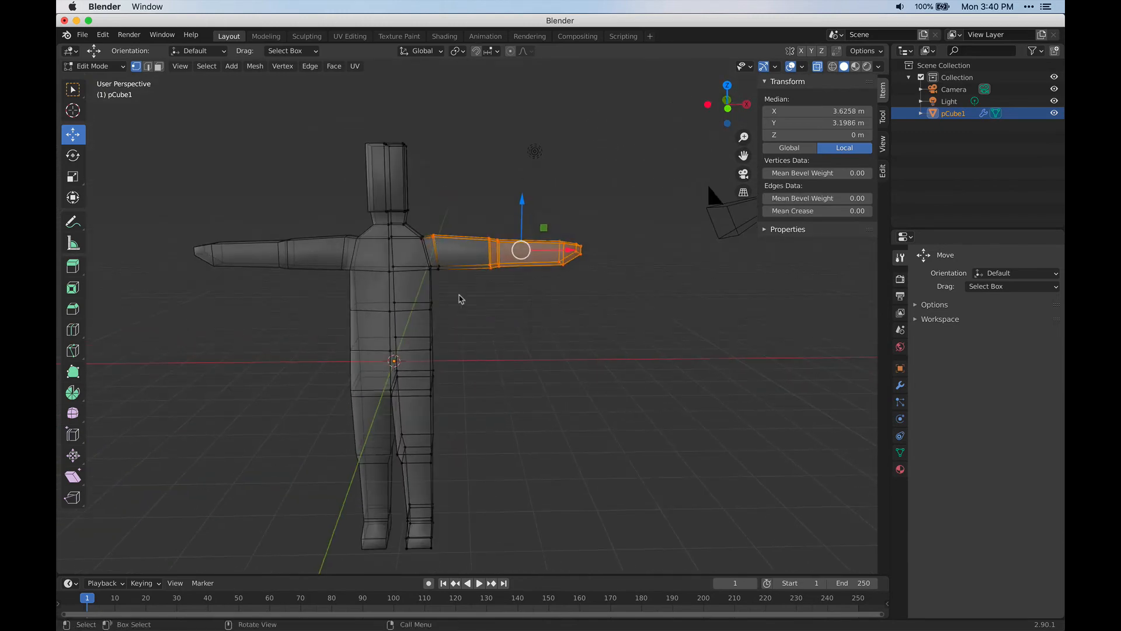
scroll(467, 275, up, 4)
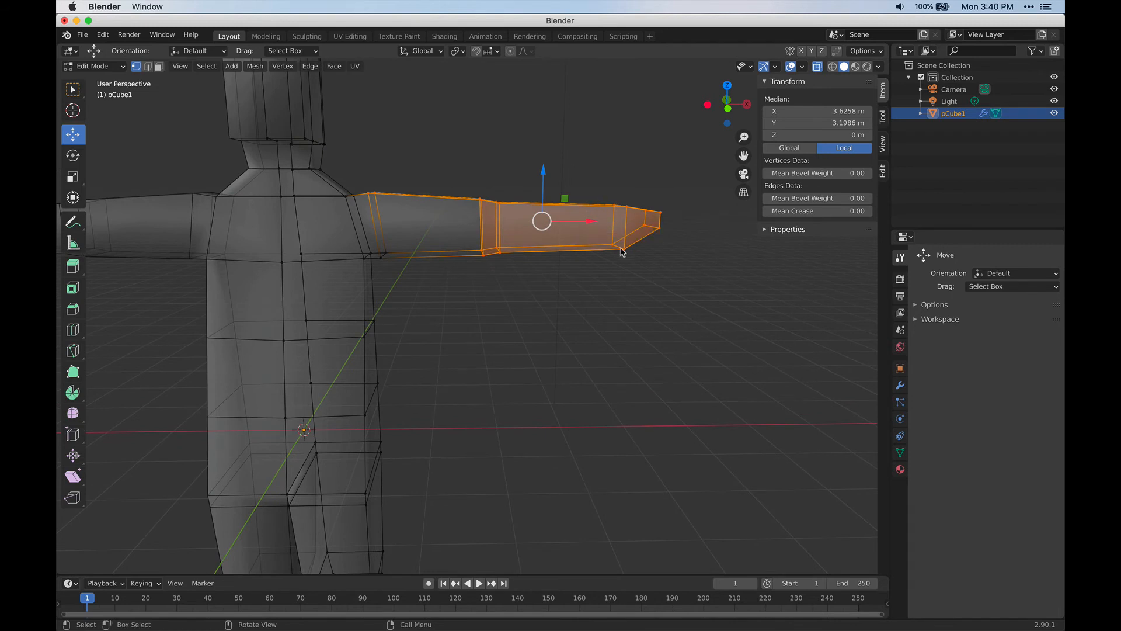
key(r)
click(538, 218)
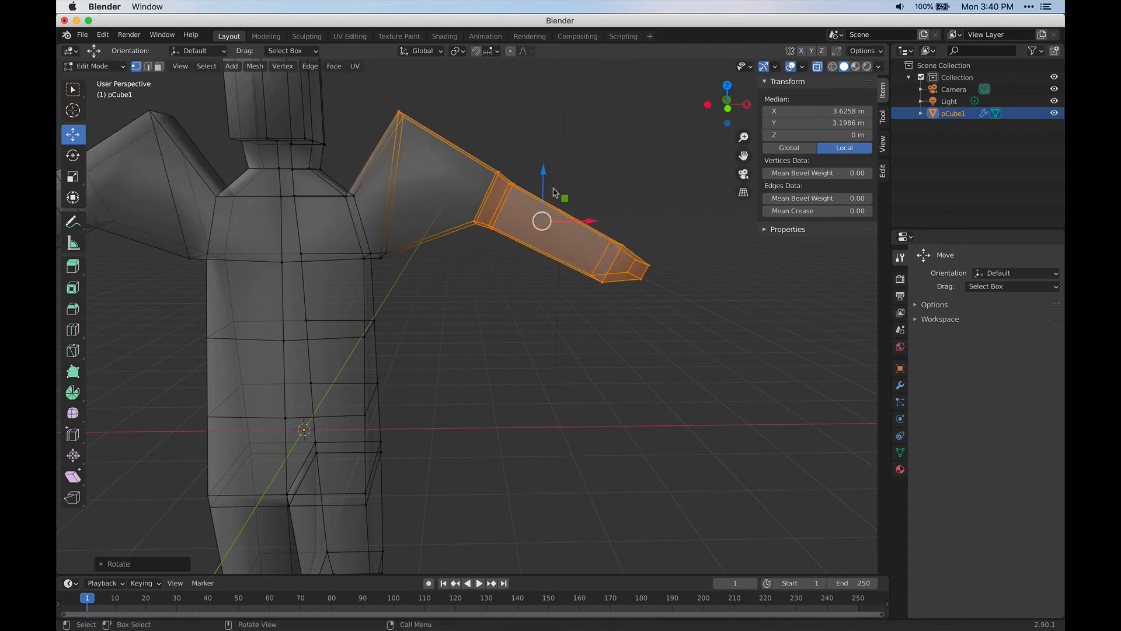
key(g)
key(z)
drag(533, 241, 547, 275)
scroll(574, 331, down, 3)
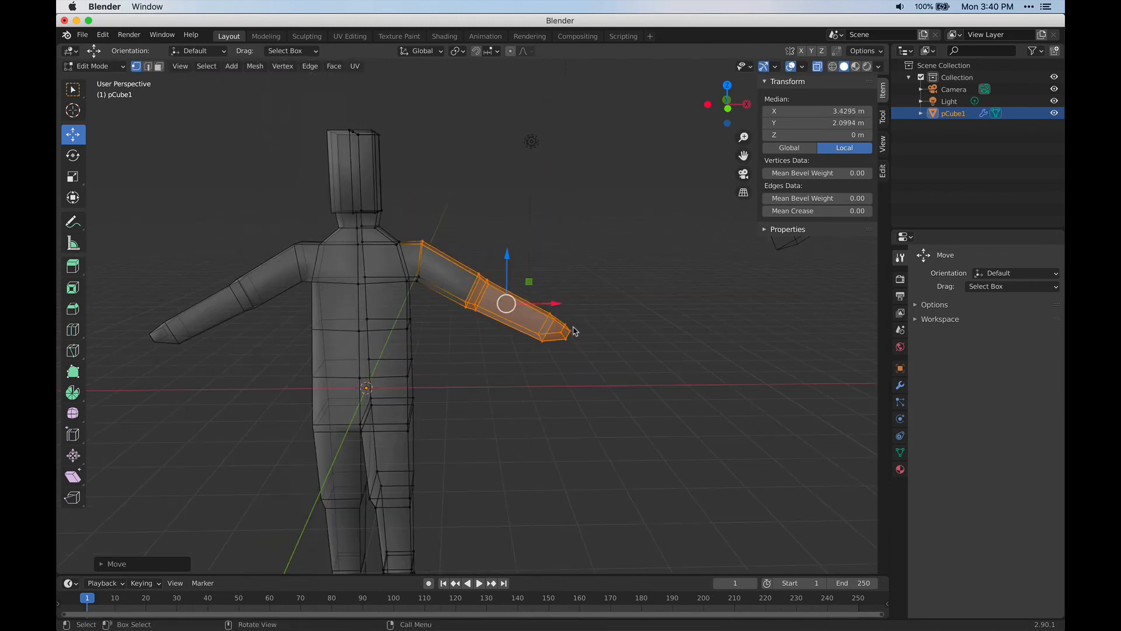
Examine the lowered arms and shoulder deformation from the front, back and side.
middle_drag(597, 366, 642, 308)
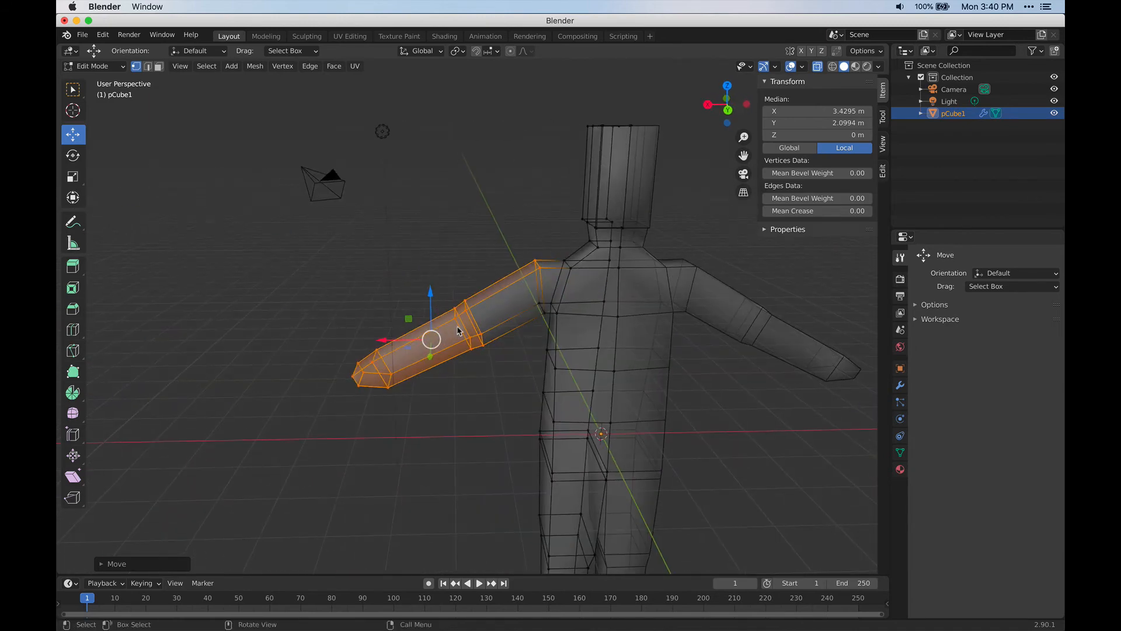
middle_drag(458, 332, 498, 255)
middle_drag(378, 278, 399, 198)
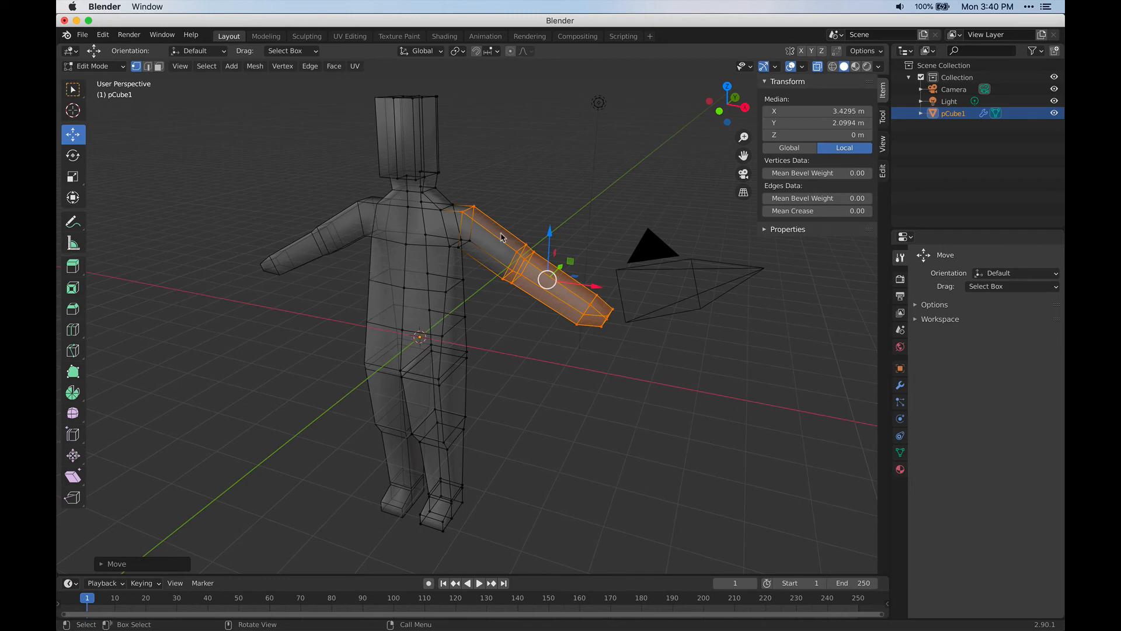
middle_drag(552, 405, 454, 272)
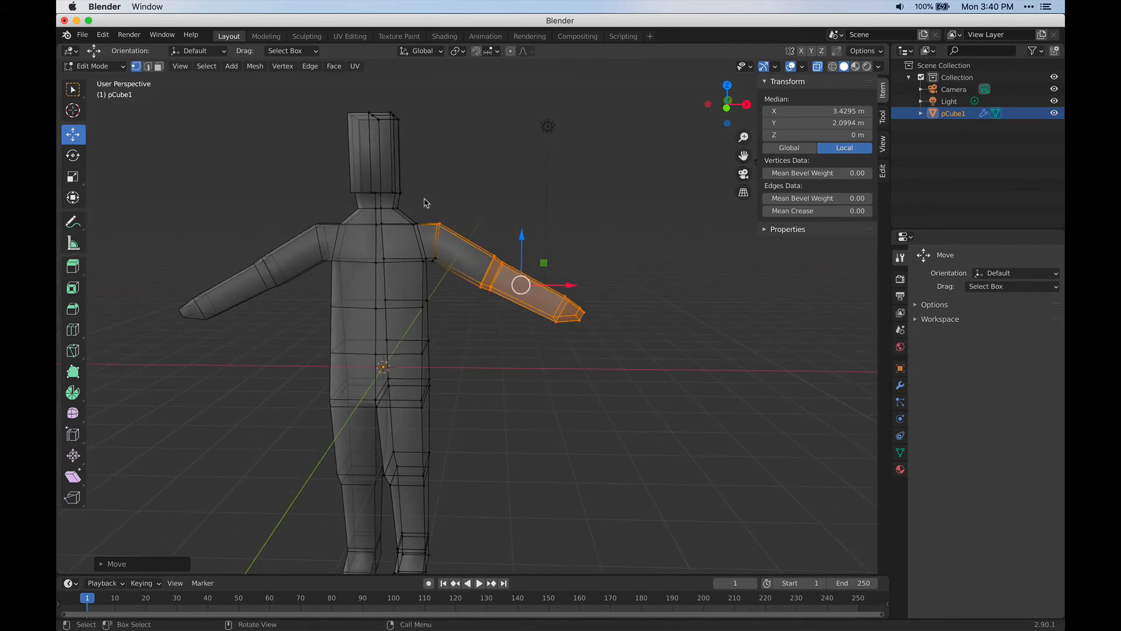
middle_drag(461, 262, 162, 342)
middle_drag(402, 191, 552, 380)
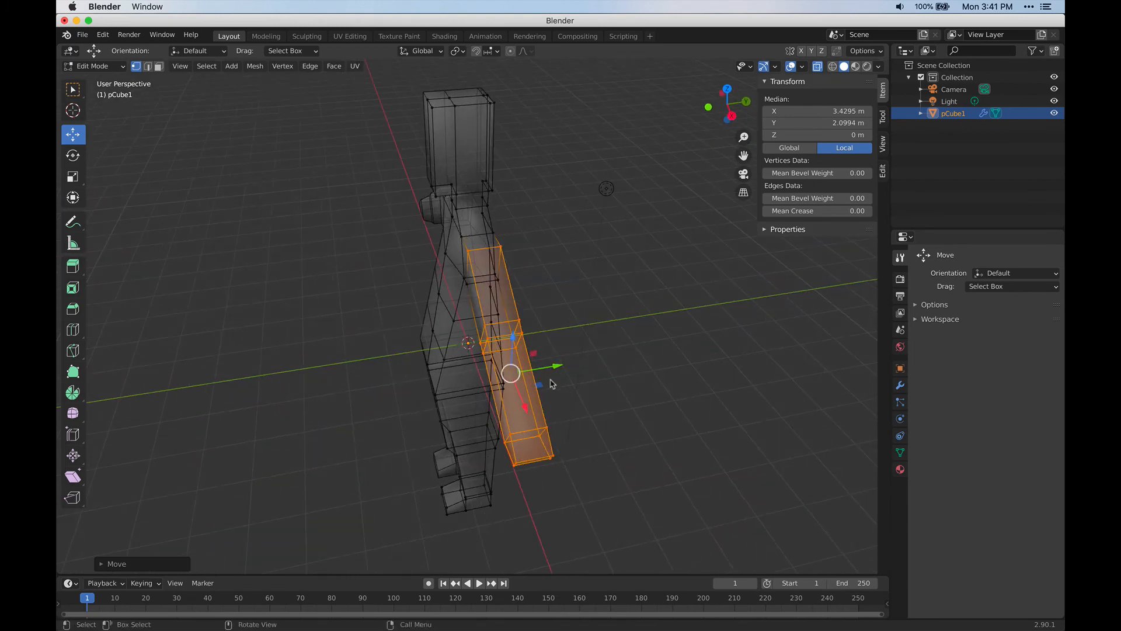
Undo the whole arm's moves and rotation.
key(ctrl+z)
key(ctrl+z)
key(ctrl+z)
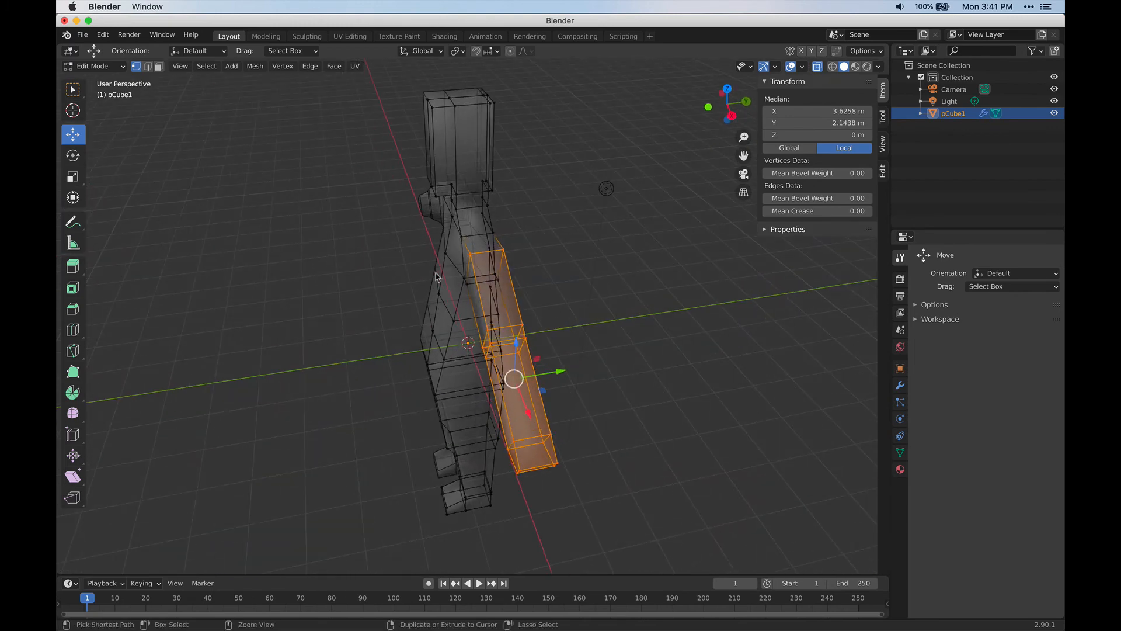
Select both elbow loops in the top view and move them backward along global Y to local Z about -0.165 m.
middle_drag(502, 292, 555, 254)
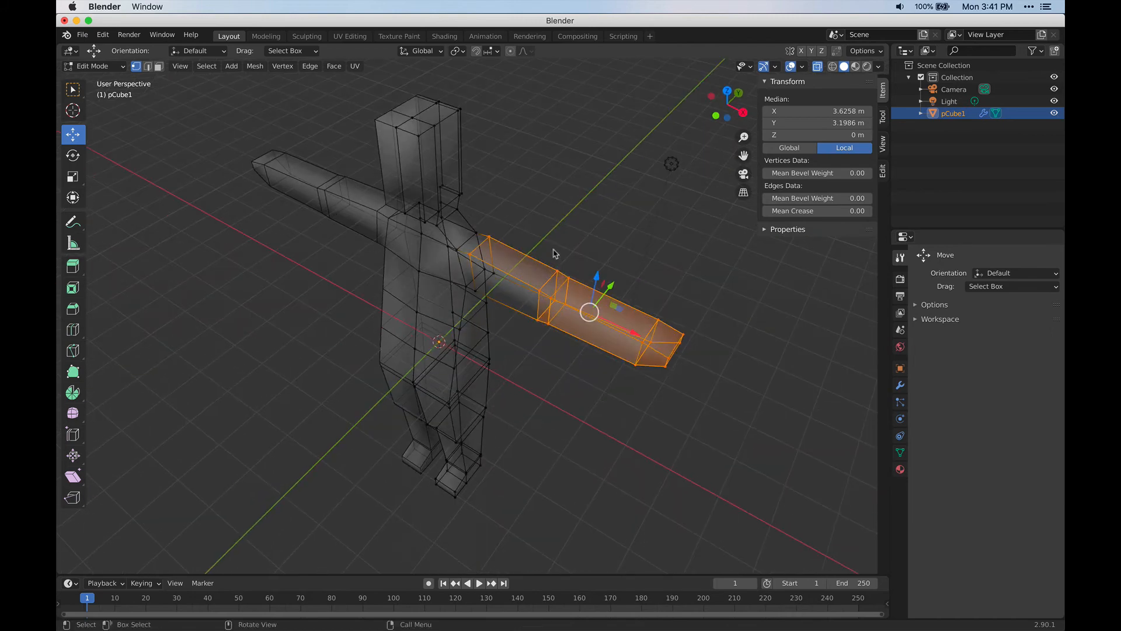
click(727, 91)
drag(530, 266, 560, 338)
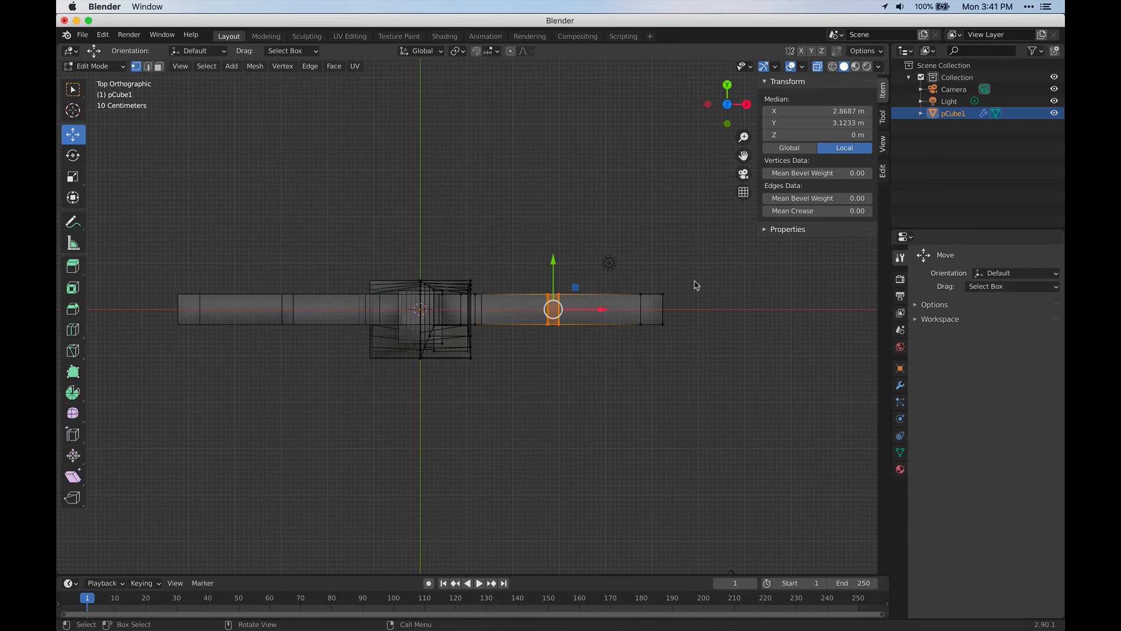
scroll(485, 305, up, 3)
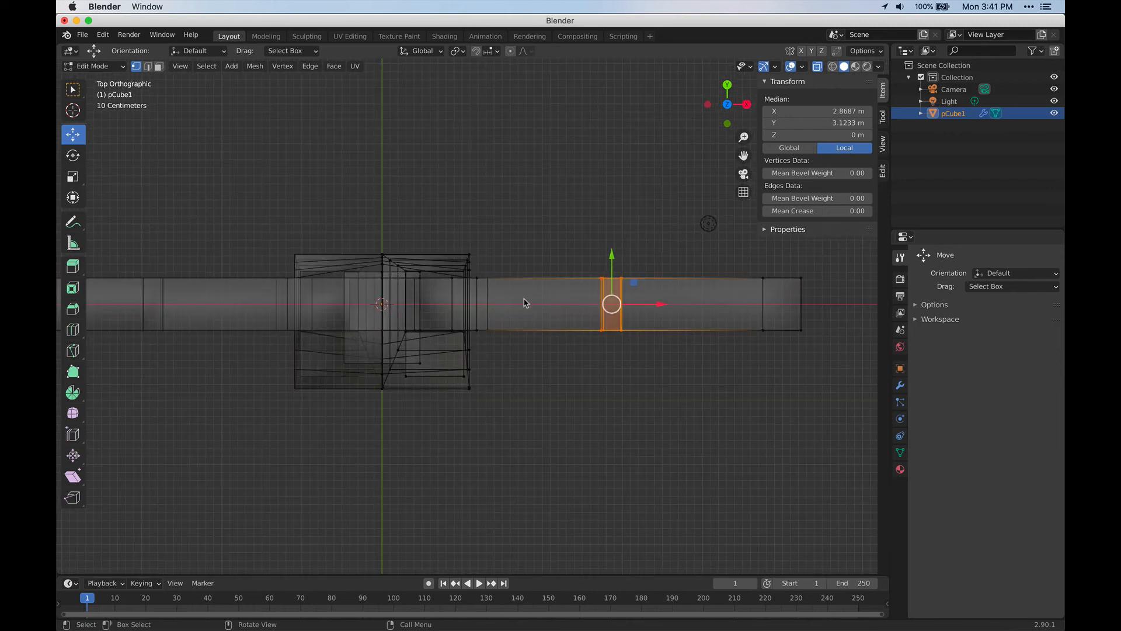
drag(611, 257, 611, 244)
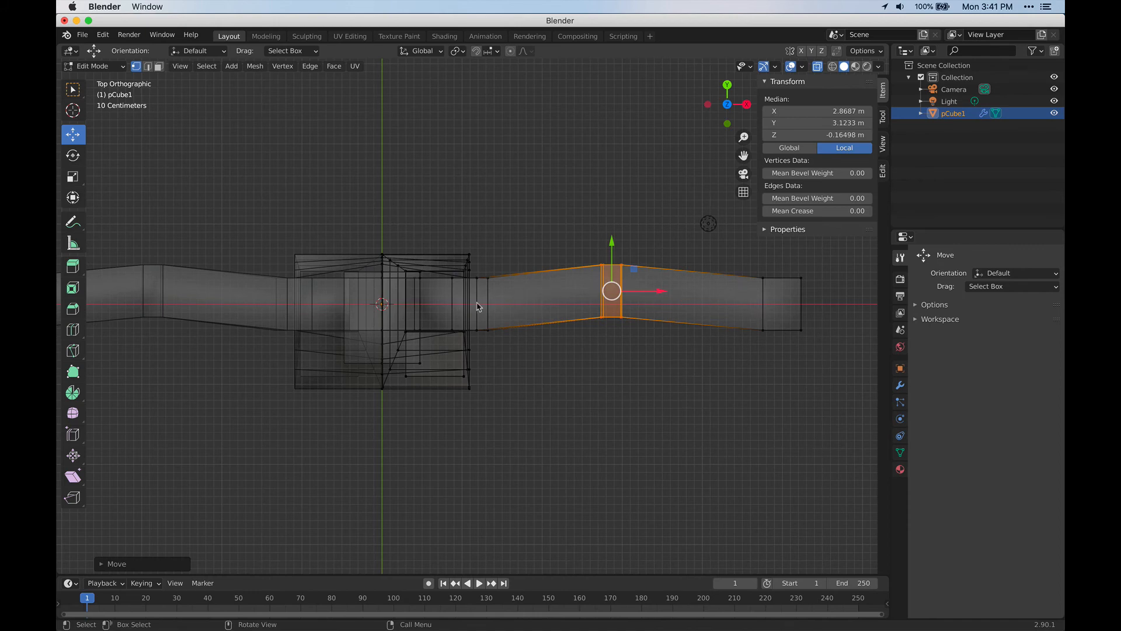
In the right view, move the back vertices of the upper and lower knee loops forward to narrow the back of the knee.
middle_drag(570, 386, 406, 263)
middle_drag(262, 228, 406, 320)
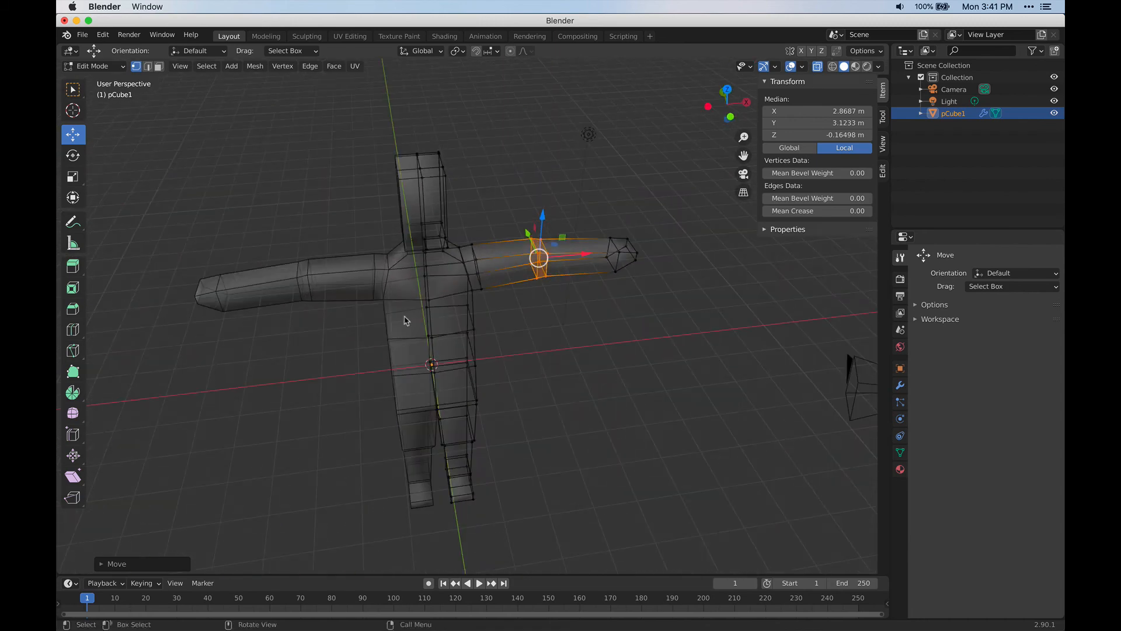
middle_drag(533, 318, 532, 270)
mouse_move(506, 341)
middle_down()
mouse_move(535, 286)
mouse_move(593, 268)
mouse_move(508, 338)
mouse_move(514, 329)
middle_up()
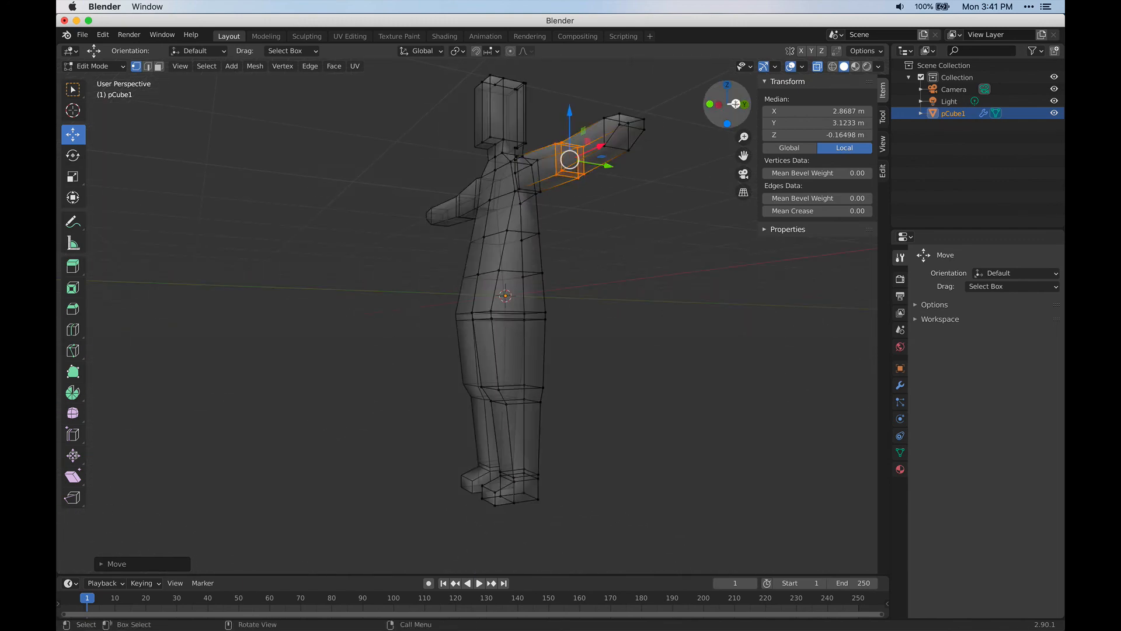
click(737, 104)
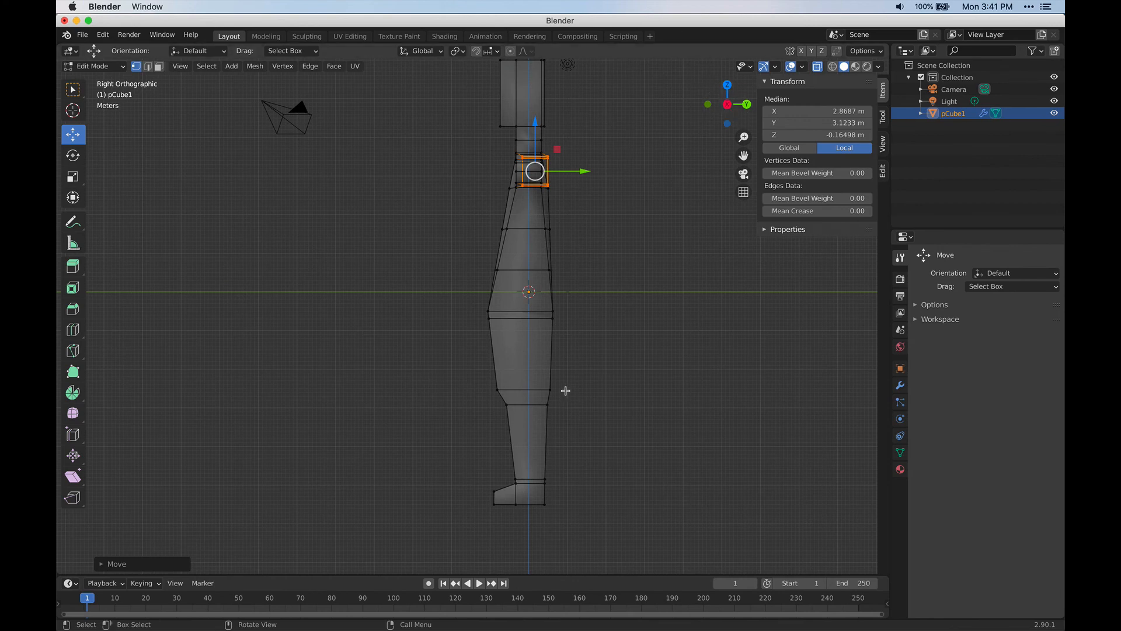
scroll(566, 391, up, 3)
shift+middle_drag(676, 415, 572, 228)
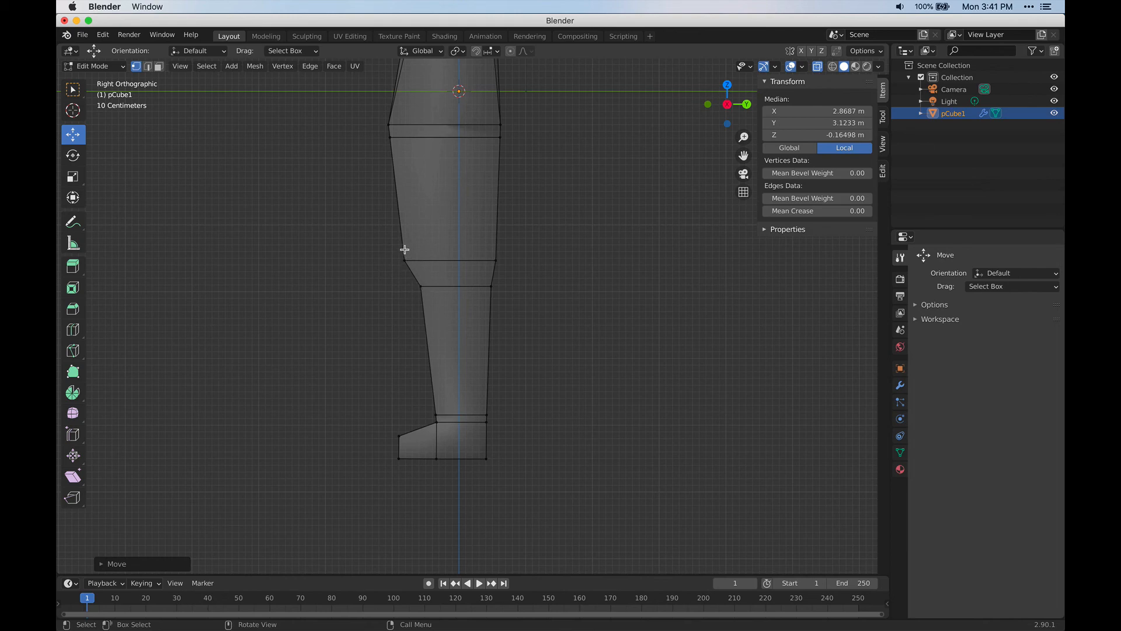
drag(514, 268, 469, 234)
drag(538, 259, 509, 259)
drag(527, 302, 459, 278)
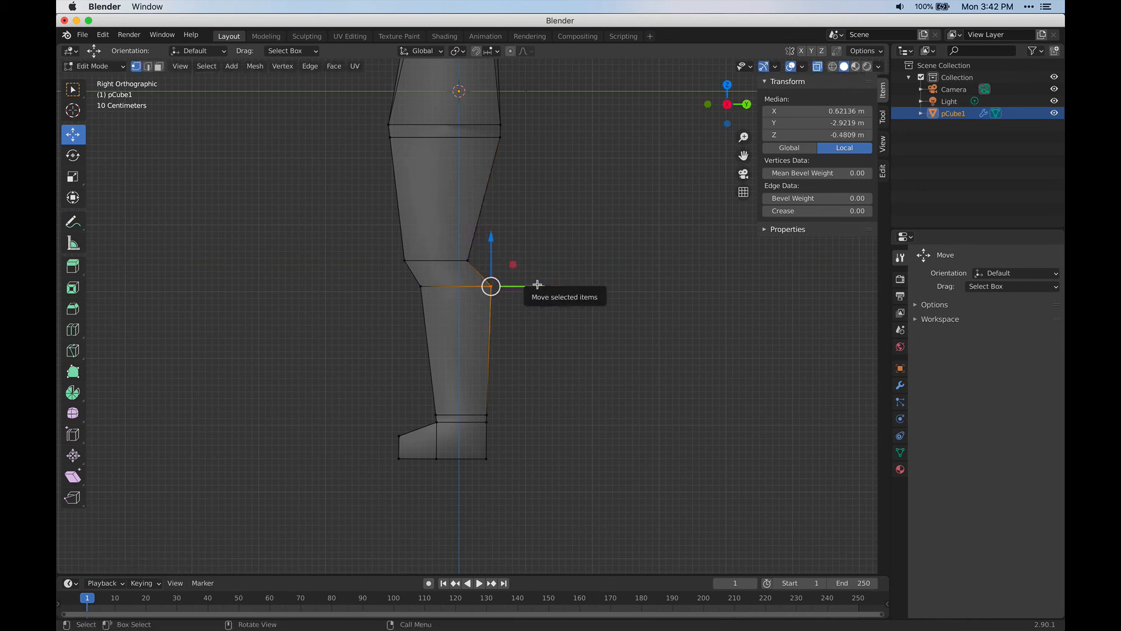
drag(531, 283, 500, 262)
Move the front vertices of the lower knee loop forward and slightly up, to local Y -2.8229 m and Z about -0.729 m.
drag(402, 280, 420, 283)
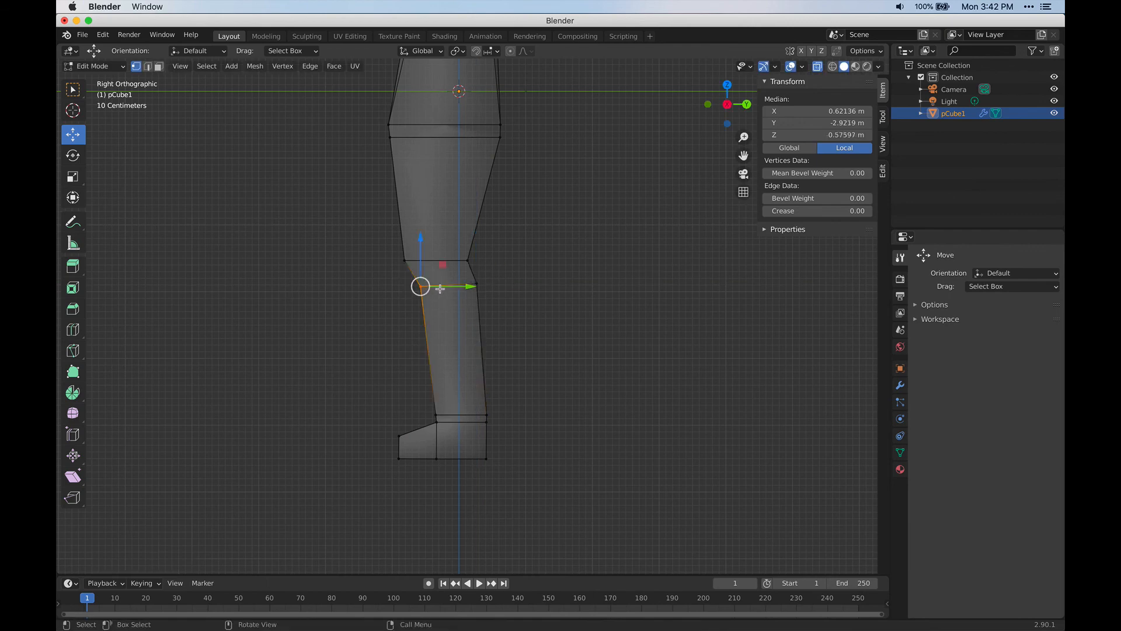
key(g)
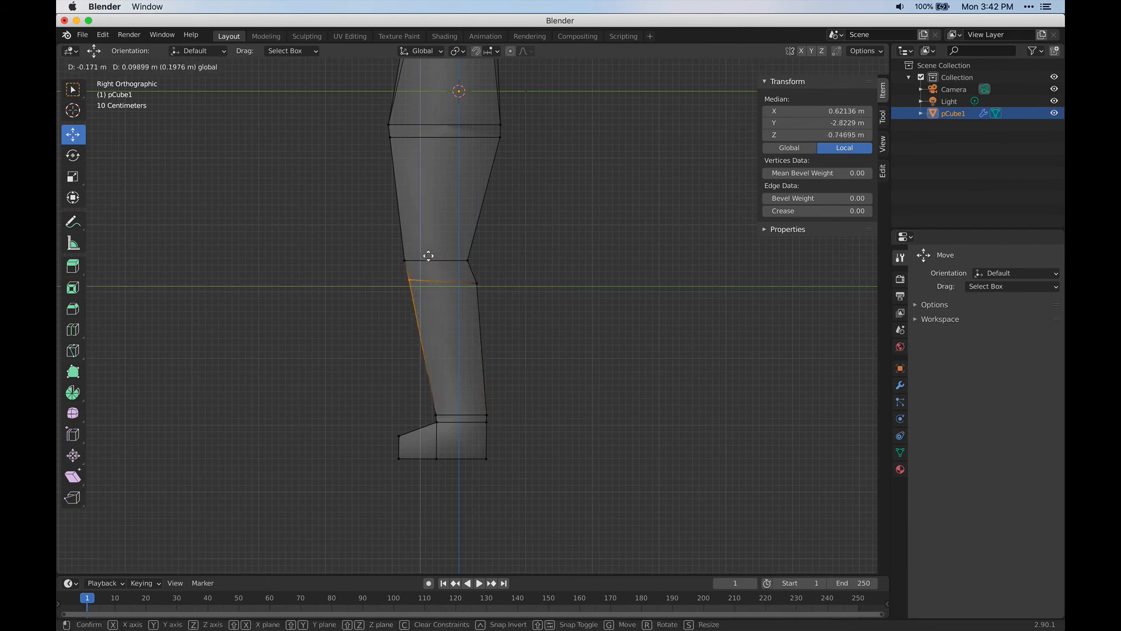
click(431, 256)
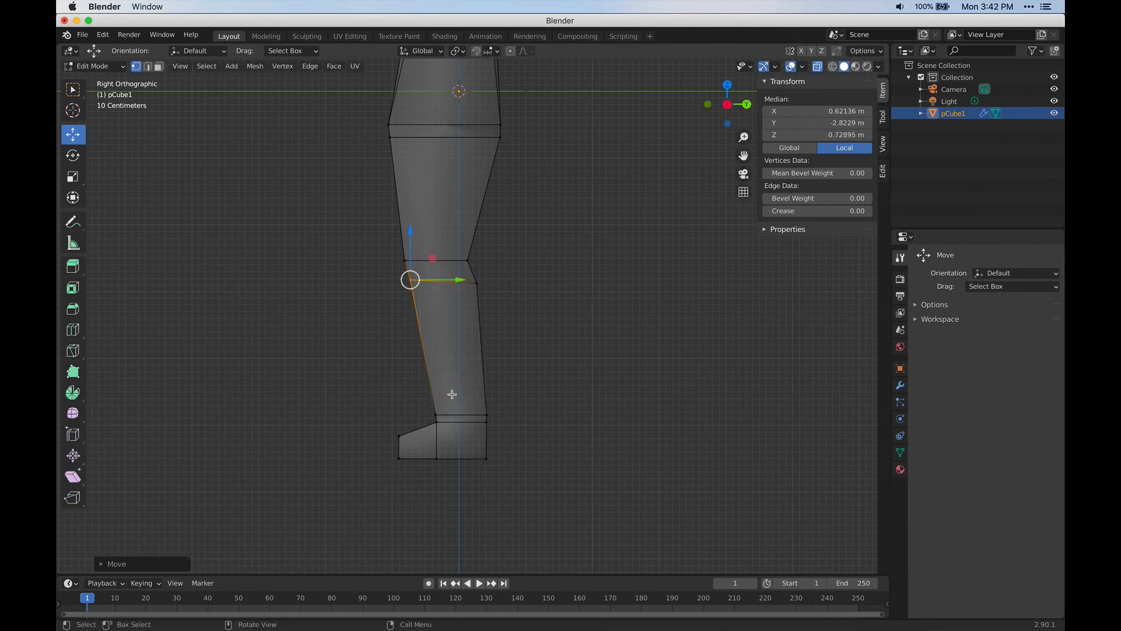
Raise the upper ankle loop and narrow it, moving its front vertices slightly backward and its back vertices to local Y -4.7034 m, Z -0.27944 m.
click(438, 416)
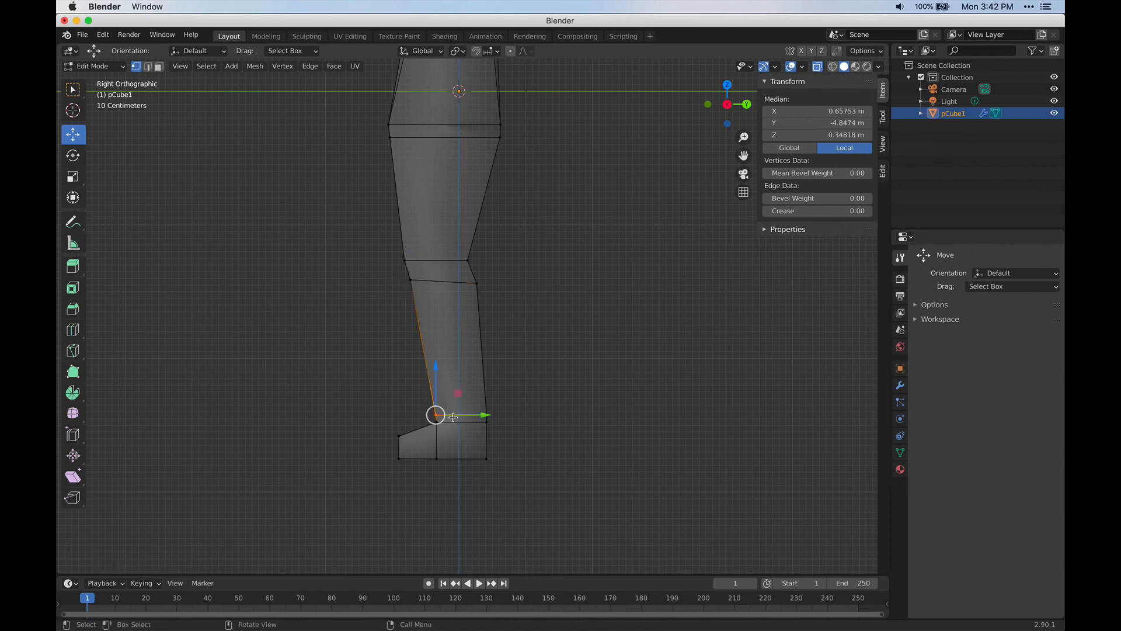
key(g)
key(y)
click(463, 377)
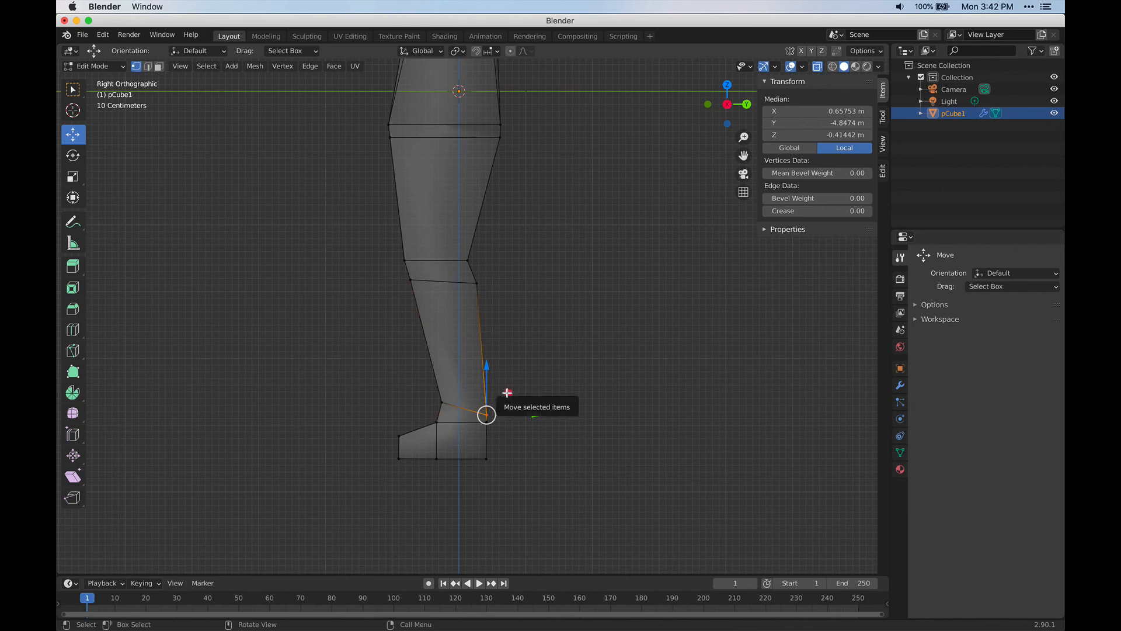
drag(487, 414, 498, 380)
scroll(517, 336, down, 2)
shift+middle_drag(458, 242, 510, 351)
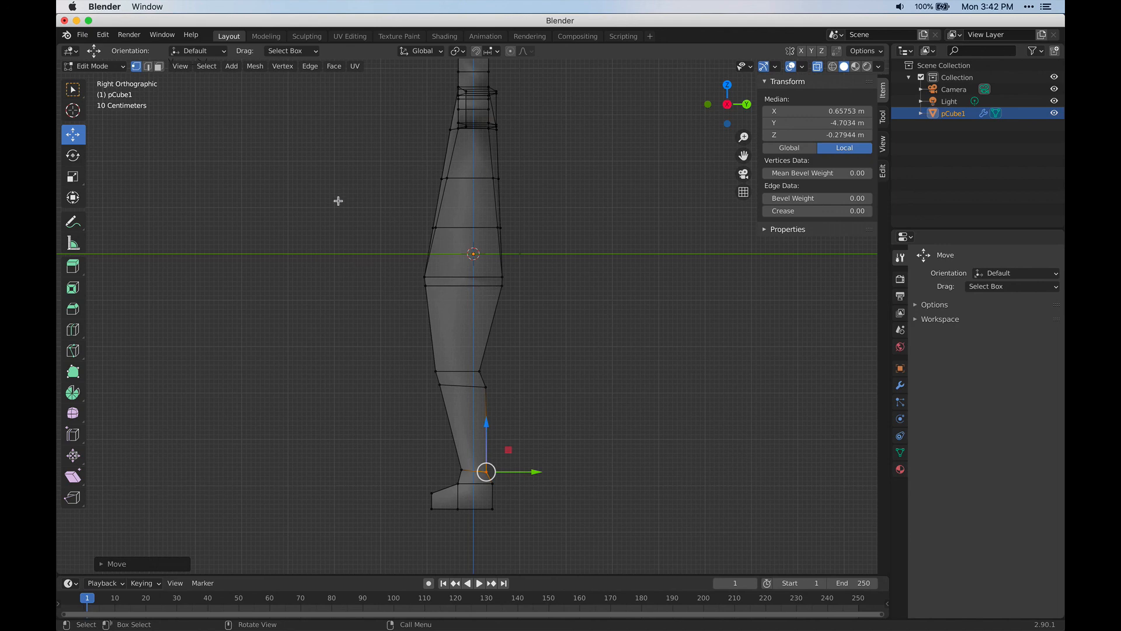
middle_drag(378, 205, 392, 185)
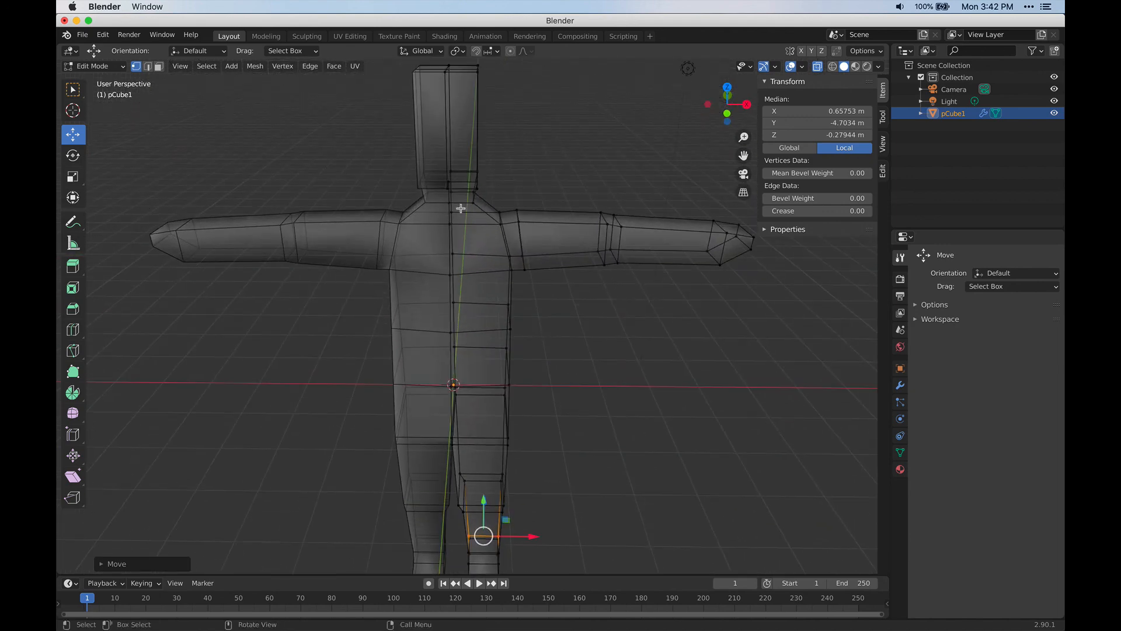
scroll(550, 295, down, 2)
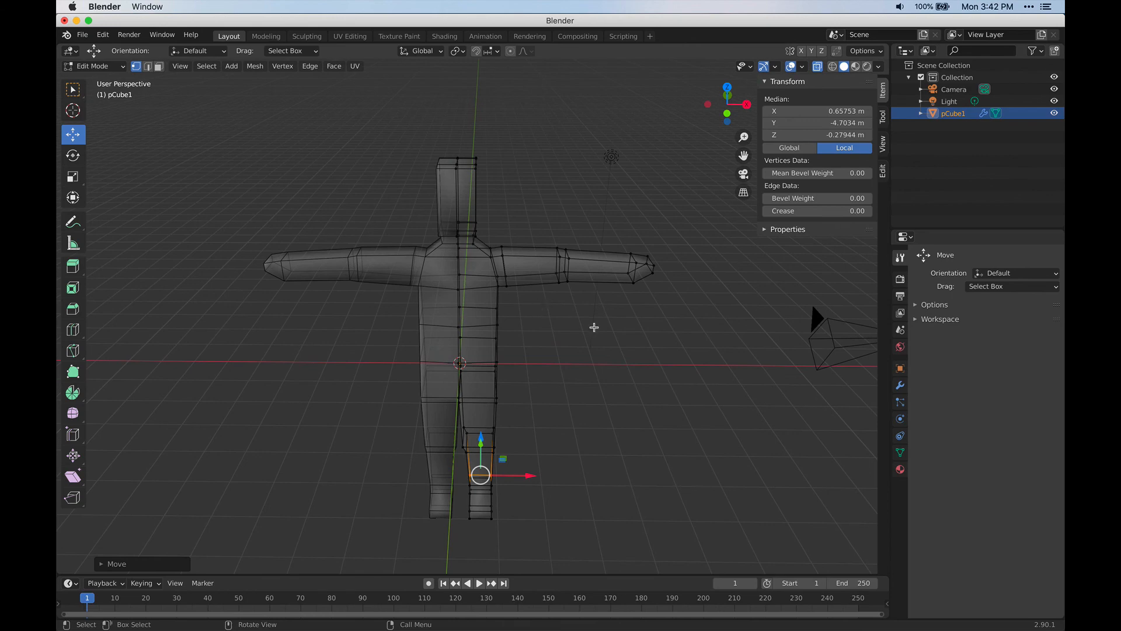